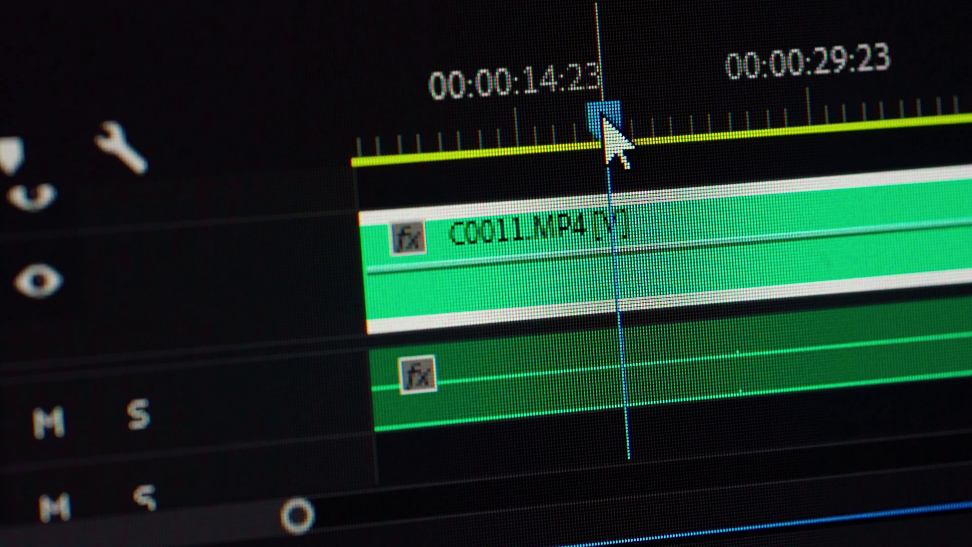
{"action": "key", "text": "c"}
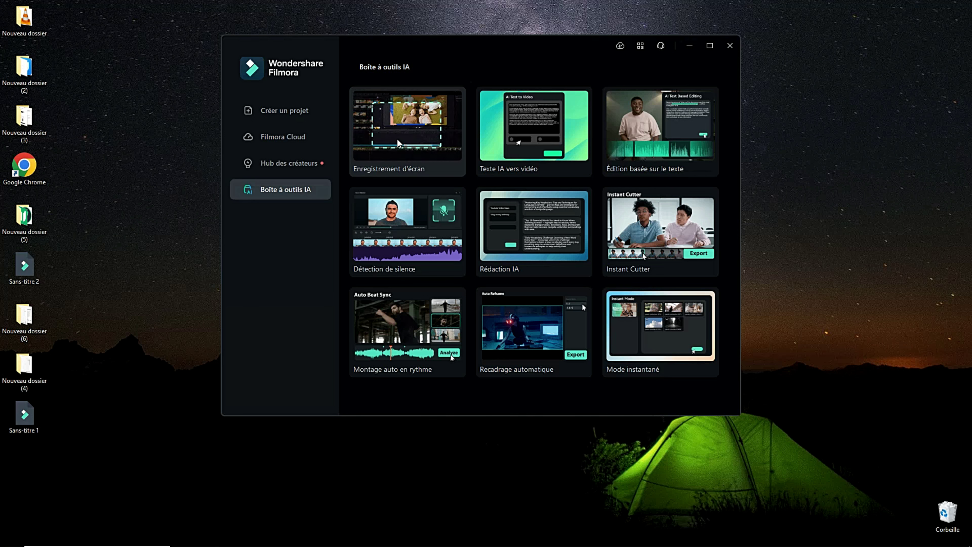
Create a new 16:9 project and import the "RESTE CONCENTRÉ" video into it
{"action": "left_click", "coordinate": [306, 112]}
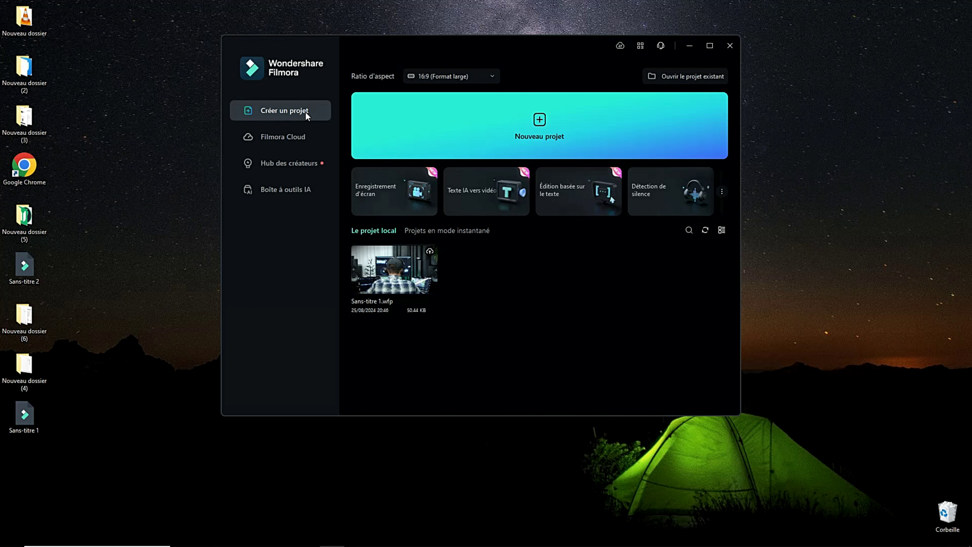
{"action": "left_click", "coordinate": [485, 134]}
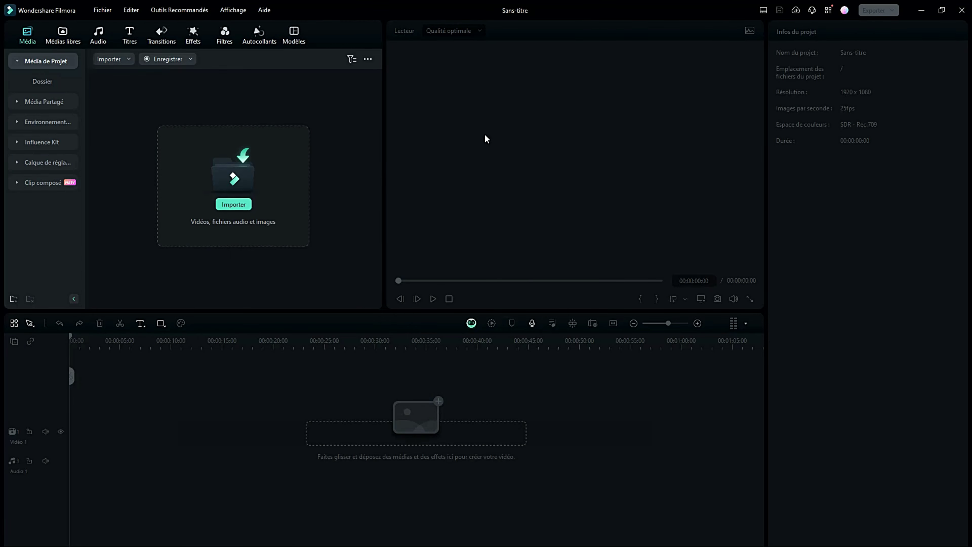
{"action": "left_click", "coordinate": [224, 204]}
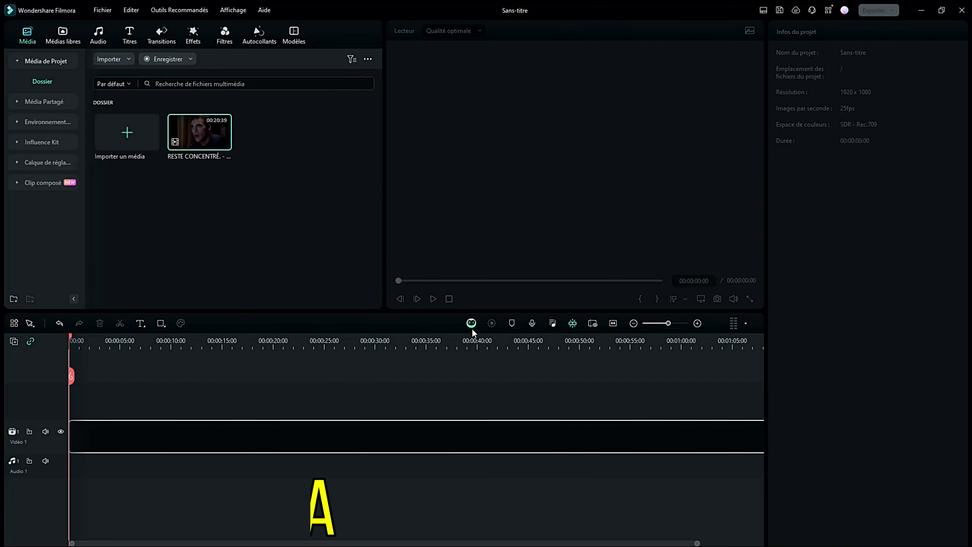
Trim the video clip on the timeline so that it ends at 00:00:31:20
{"action": "left_click_drag", "start_coordinate": [473, 333], "coordinate": [471, 324]}
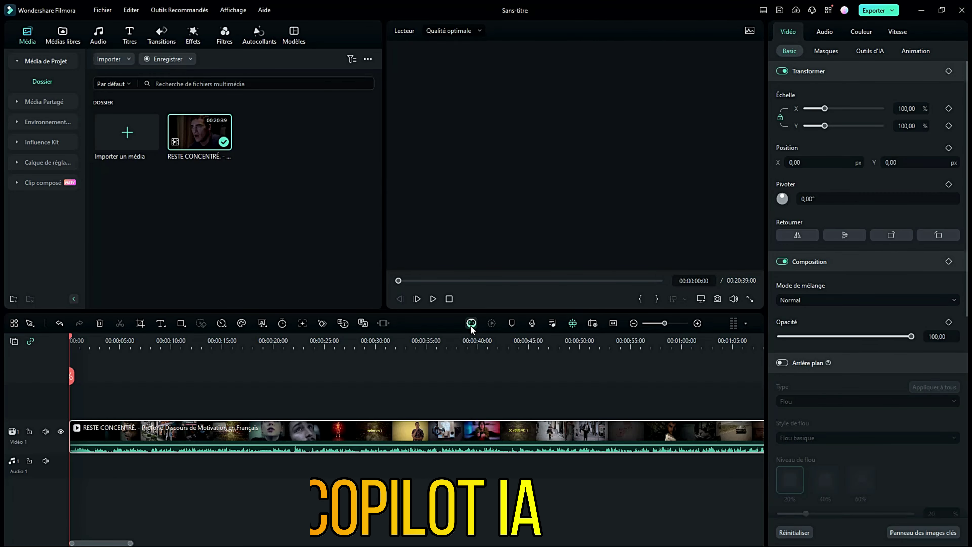
{"action": "left_click", "coordinate": [394, 343]}
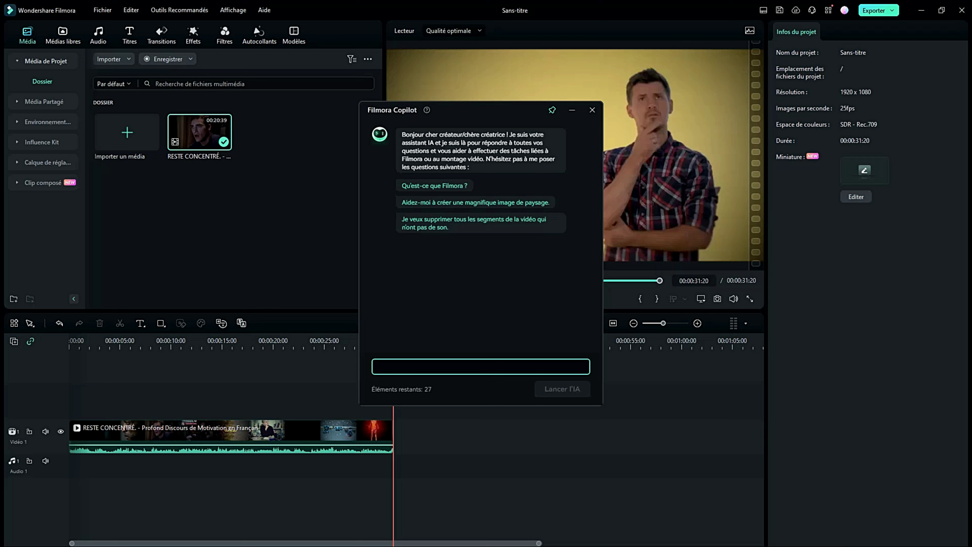
Ask Filmora Copilot about "music" and show the sound types it suggests
{"action": "type", "text": "music"}
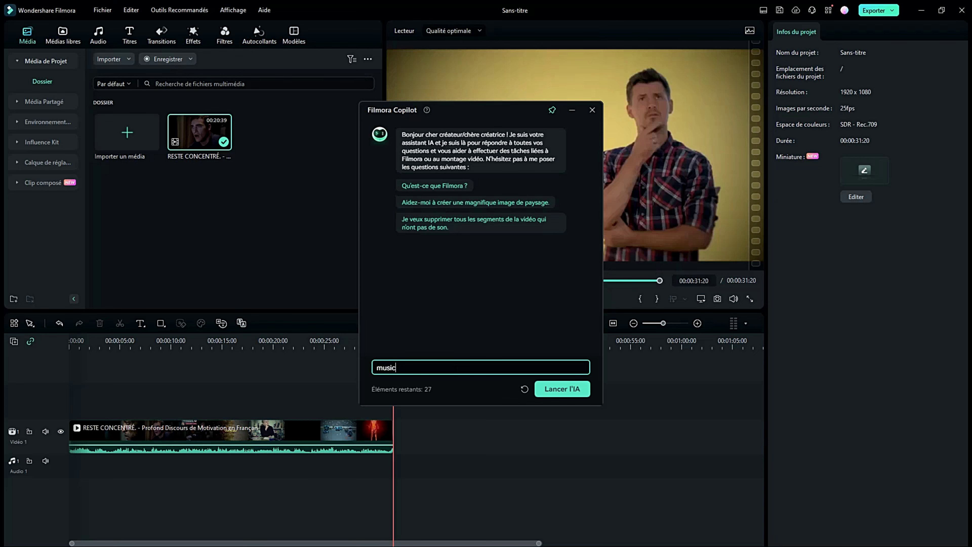
{"action": "key", "text": "Return"}
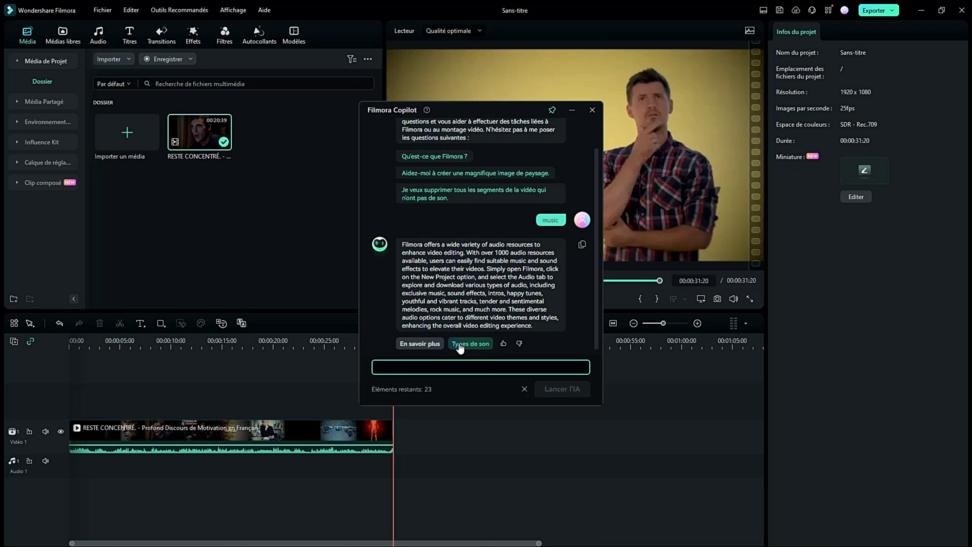
{"action": "left_click", "coordinate": [470, 346]}
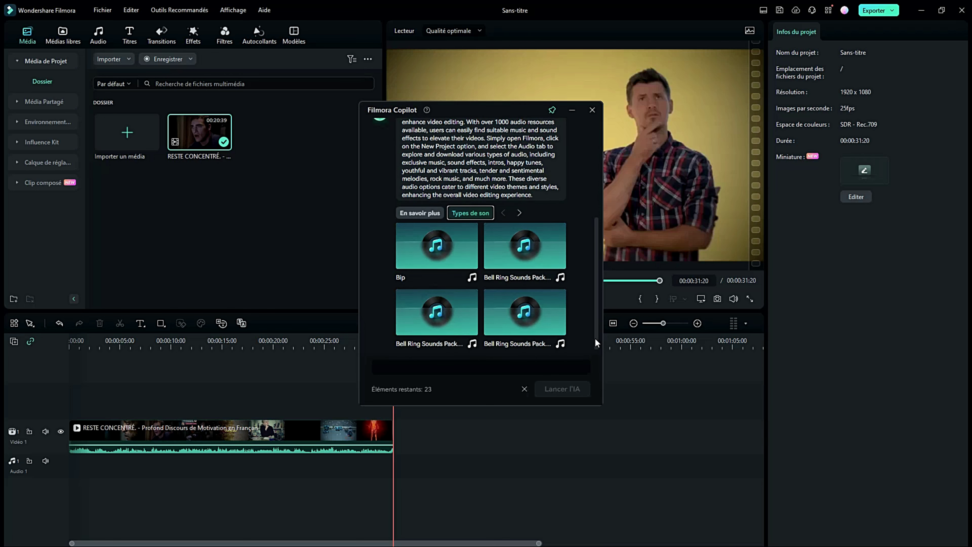
Preview the "Spinnin Tape - Le garçon" track on the next page of Copilot's suggestions and add it to the timeline
{"action": "left_click", "coordinate": [519, 213]}
{"action": "left_click", "coordinate": [393, 239]}
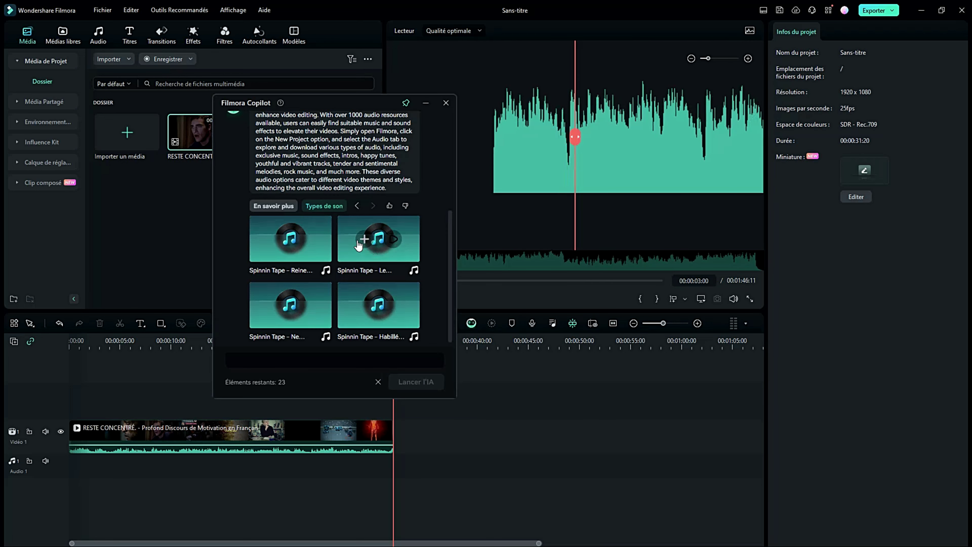
{"action": "left_click", "coordinate": [362, 240]}
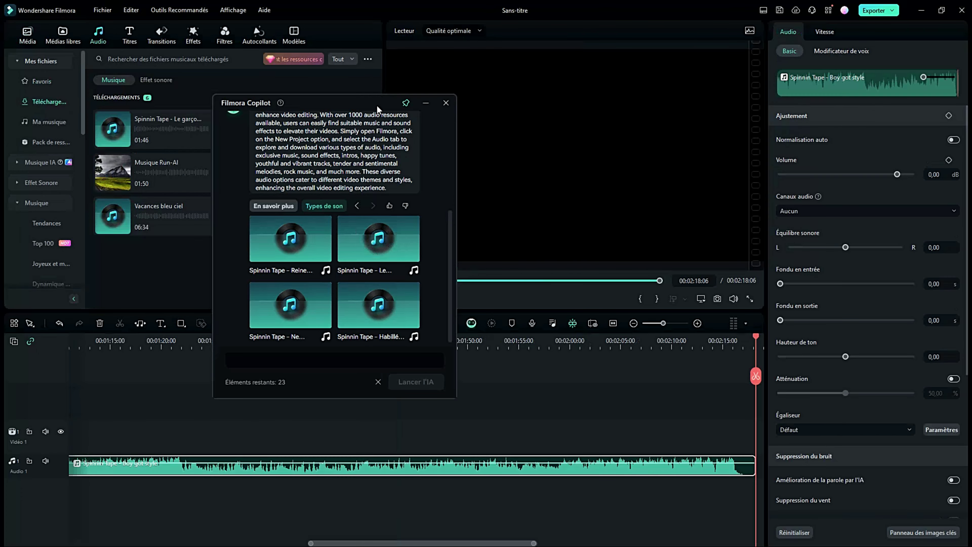
Delete the empty gap before the music clip so the music starts at the beginning of the timeline
{"action": "left_click_drag", "start_coordinate": [406, 543], "coordinate": [132, 543]}
{"action": "left_click", "coordinate": [317, 473]}
{"action": "right_click", "coordinate": [317, 473]}
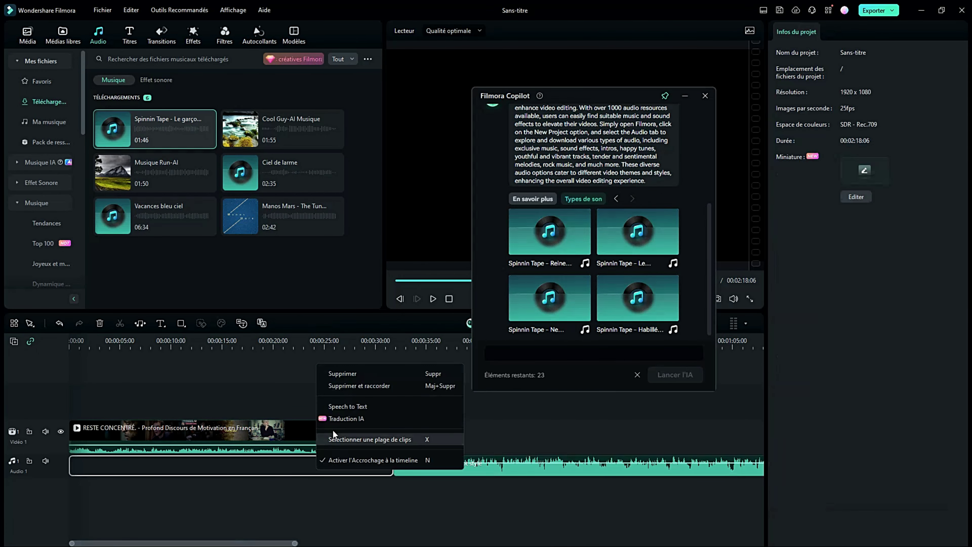
{"action": "left_click", "coordinate": [333, 373]}
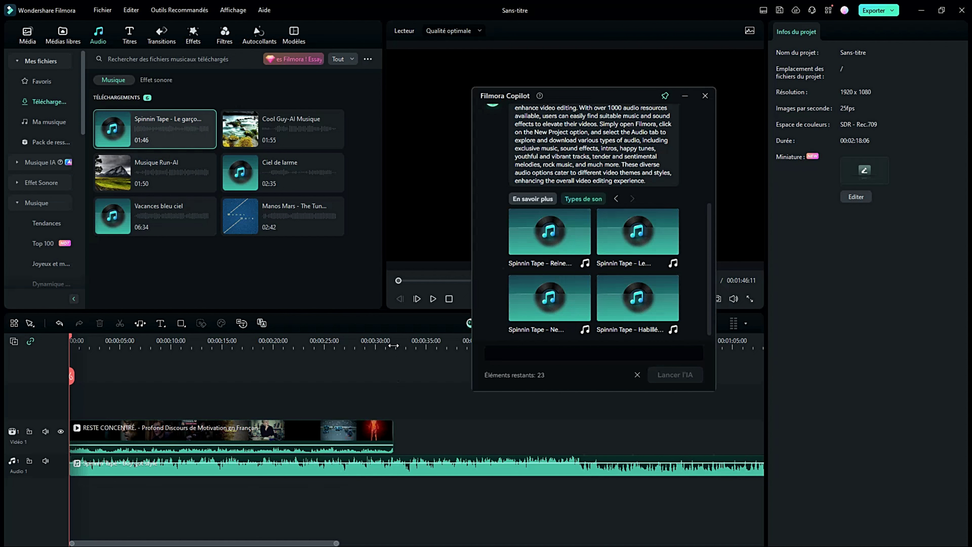
Cut the music where the video ends at 00:00:31:20 and delete the excess part
{"action": "left_click", "coordinate": [395, 360]}
{"action": "left_click", "coordinate": [394, 375]}
{"action": "key", "text": "Delete"}
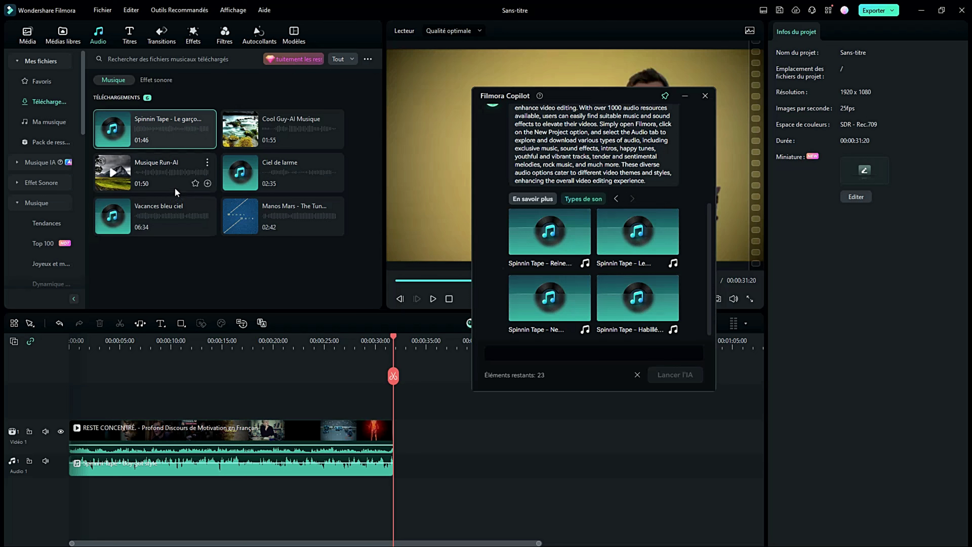
Ask Filmora Copilot about "titres", browse the title elements it suggests, and close the assistant
{"action": "left_click_drag", "start_coordinate": [644, 96], "coordinate": [791, 98]}
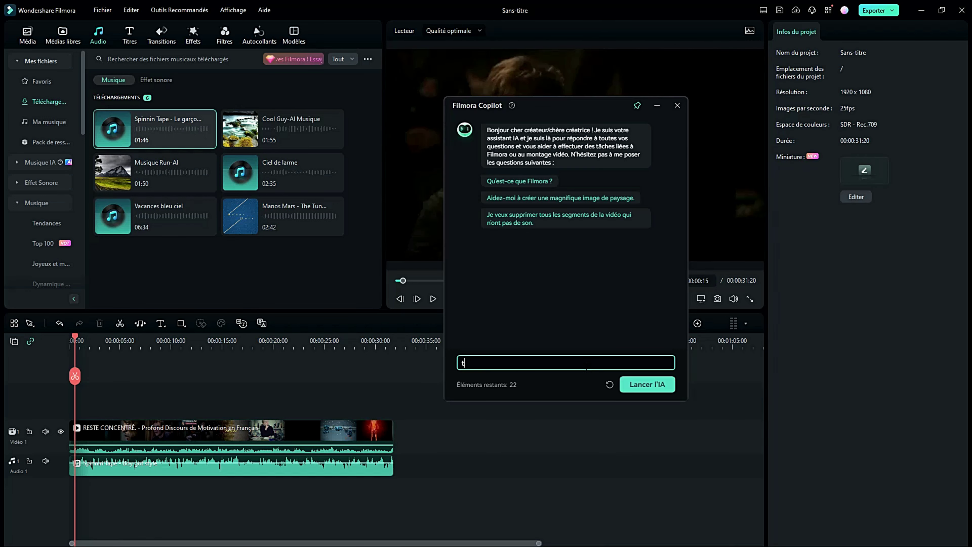
{"action": "type", "text": "titres"}
{"action": "key", "text": "Return"}
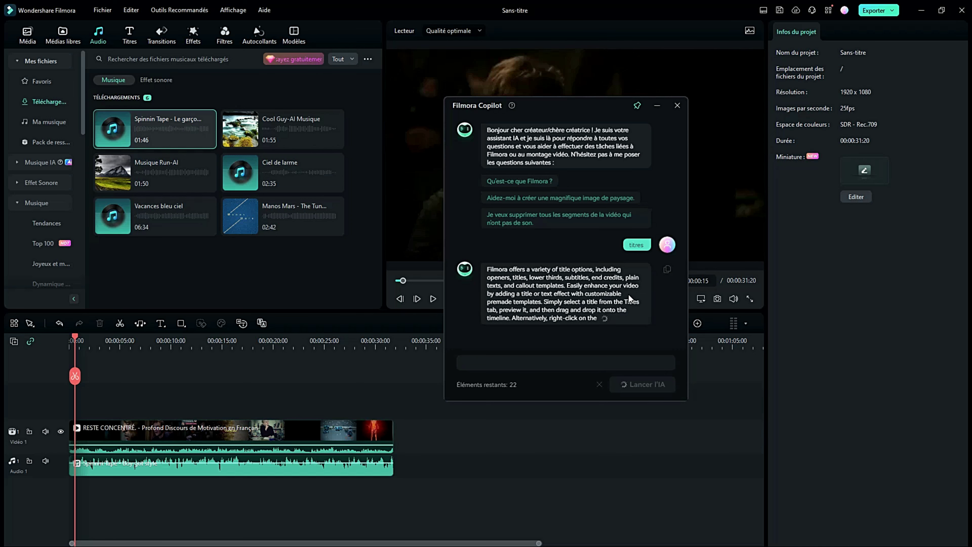
{"action": "left_click", "coordinate": [569, 329]}
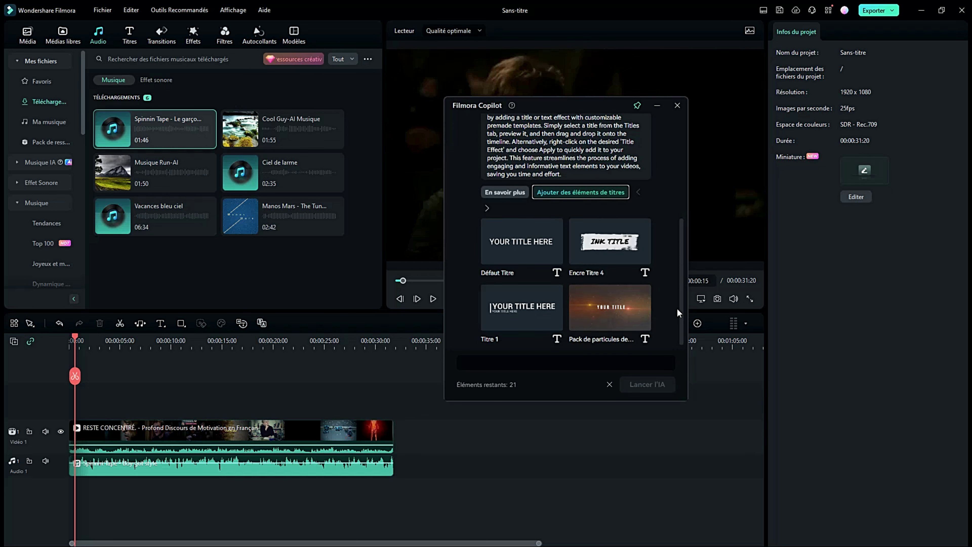
{"action": "mouse_move", "coordinate": [610, 310]}
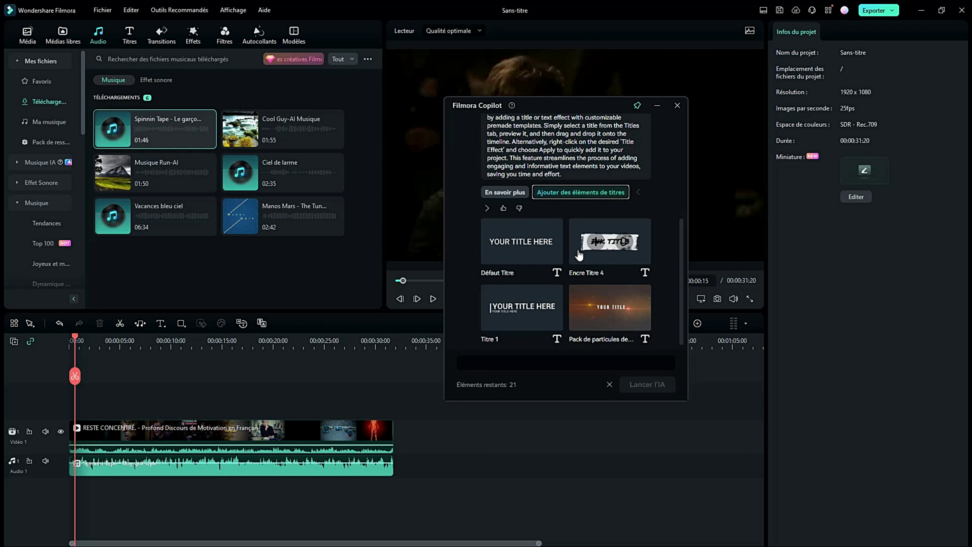
{"action": "mouse_move", "coordinate": [533, 255]}
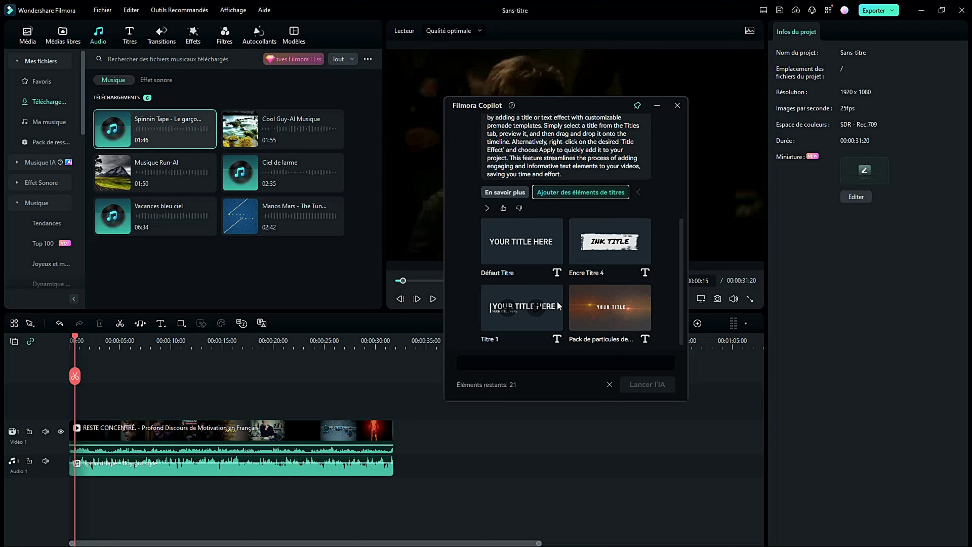
{"action": "left_click", "coordinate": [677, 105]}
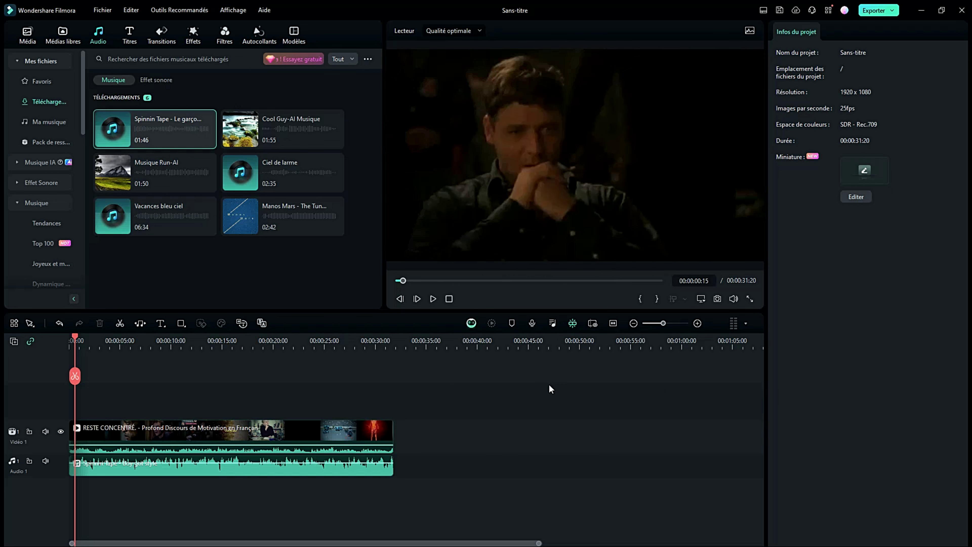
Transcribe the selected video clip to SRT subtitles with Speech to Text, using French (France) audio and no target language
{"action": "right_click", "coordinate": [261, 432]}
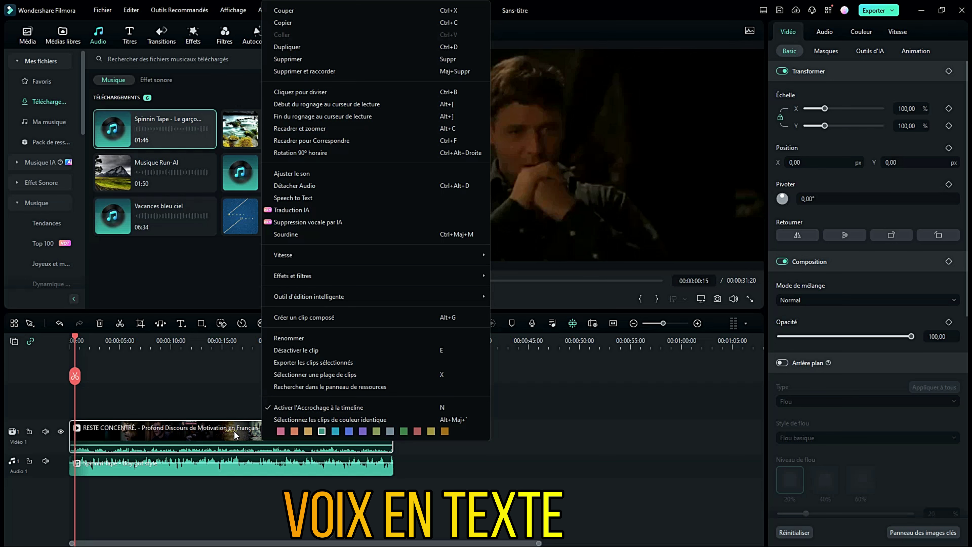
{"action": "left_click", "coordinate": [313, 198]}
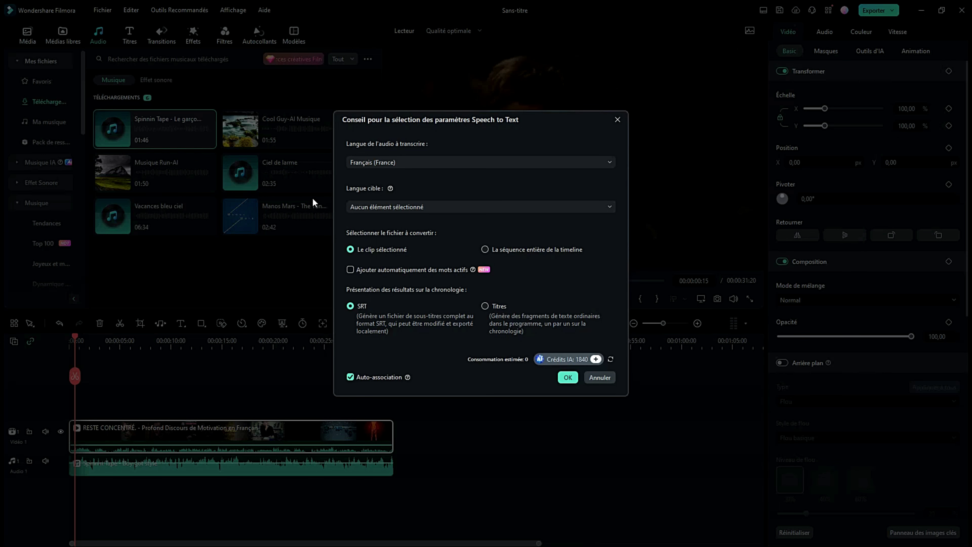
{"action": "left_click_drag", "start_coordinate": [490, 130], "coordinate": [567, 115]}
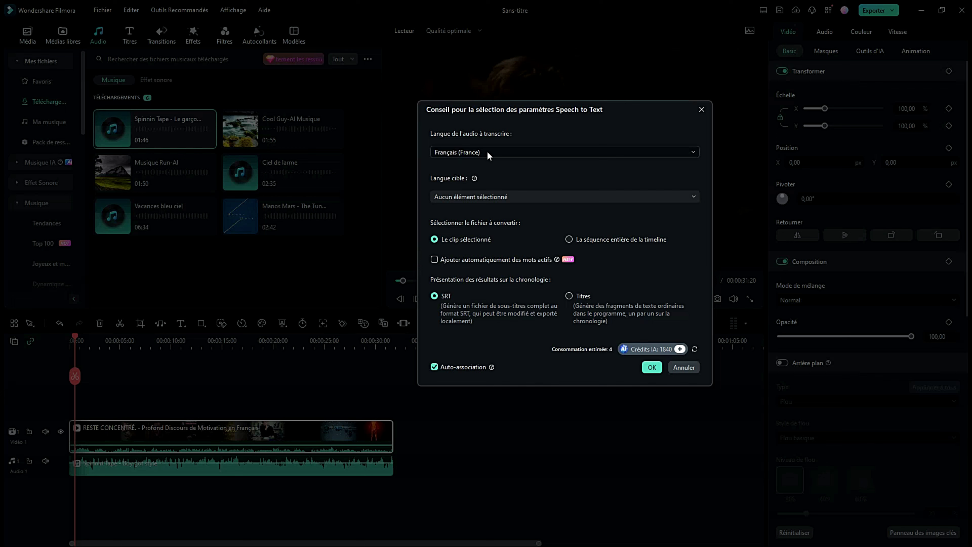
{"action": "left_click", "coordinate": [490, 197]}
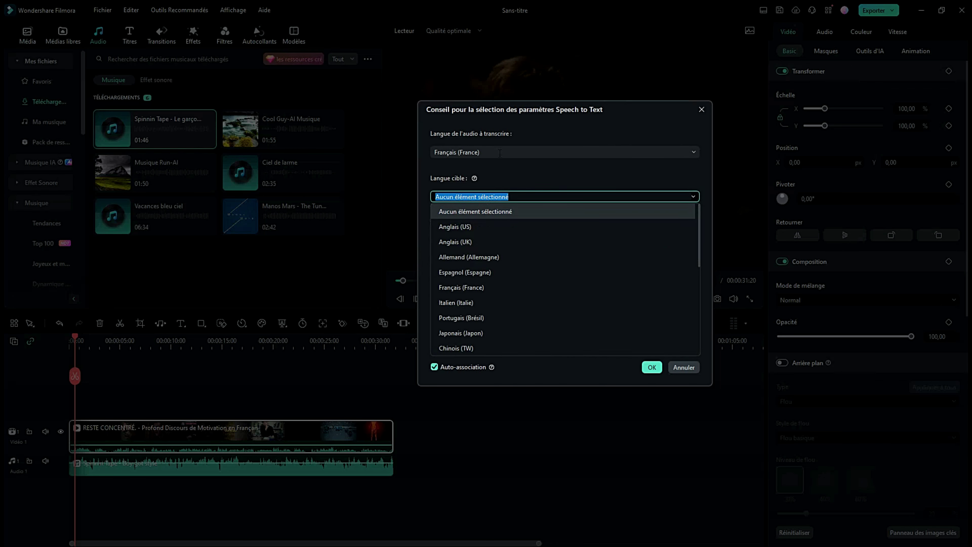
{"action": "left_click", "coordinate": [499, 153]}
{"action": "left_click", "coordinate": [499, 152]}
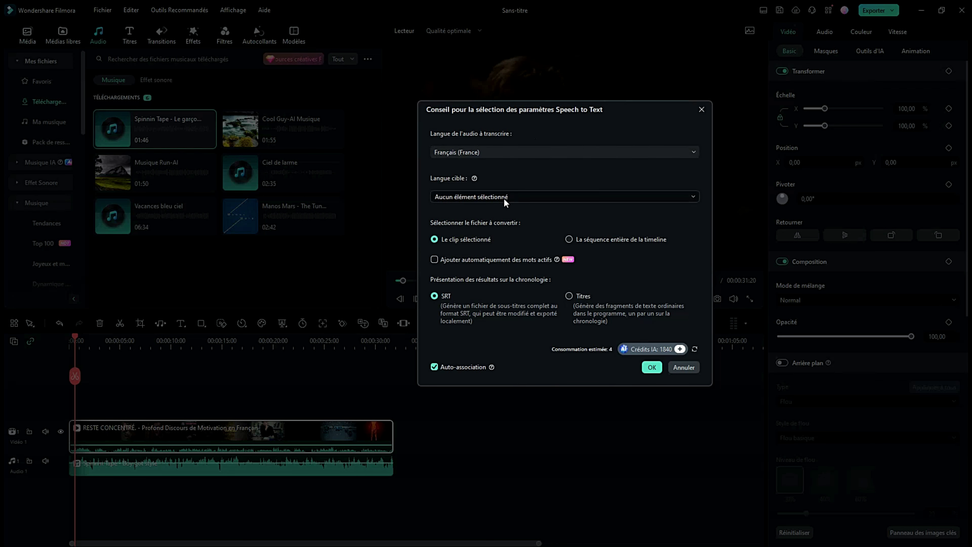
{"action": "left_click", "coordinate": [501, 197]}
{"action": "mouse_move", "coordinate": [694, 219]}
{"action": "left_mouse_down"}
{"action": "mouse_move", "coordinate": [700, 319]}
{"action": "mouse_move", "coordinate": [704, 220]}
{"action": "left_mouse_up"}
{"action": "left_click", "coordinate": [706, 215]}
{"action": "left_click", "coordinate": [652, 368]}
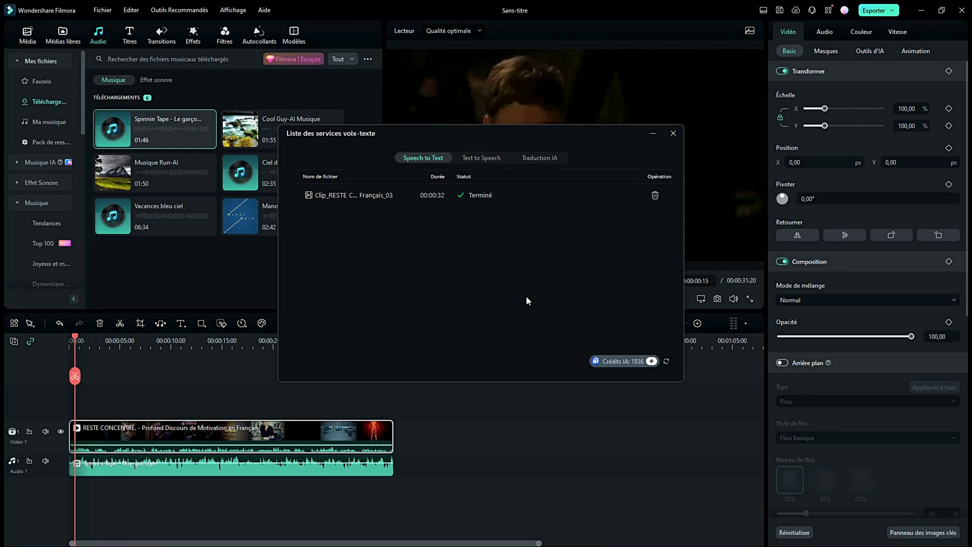
{"action": "left_click", "coordinate": [674, 134]}
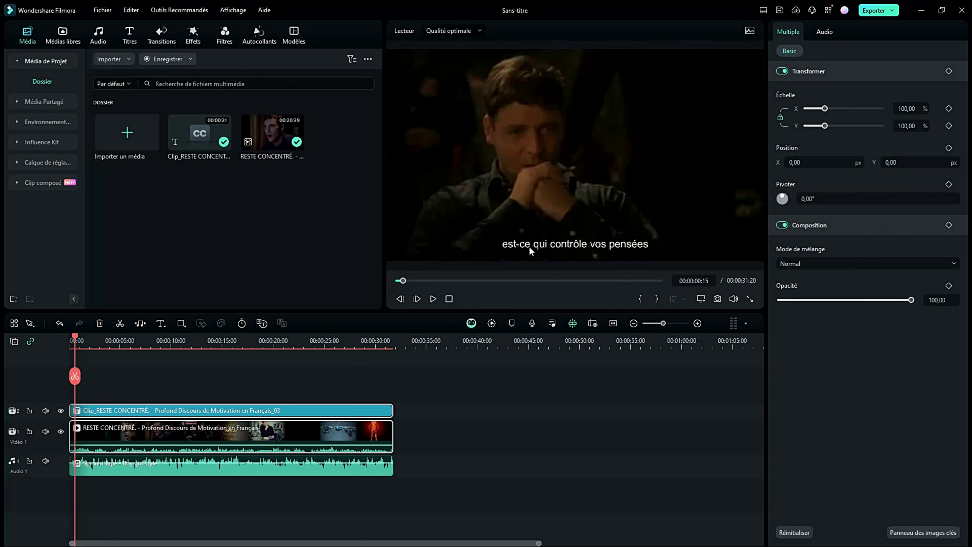
Play back a few seconds of the video to check the generated subtitles
{"action": "left_click", "coordinate": [433, 298]}
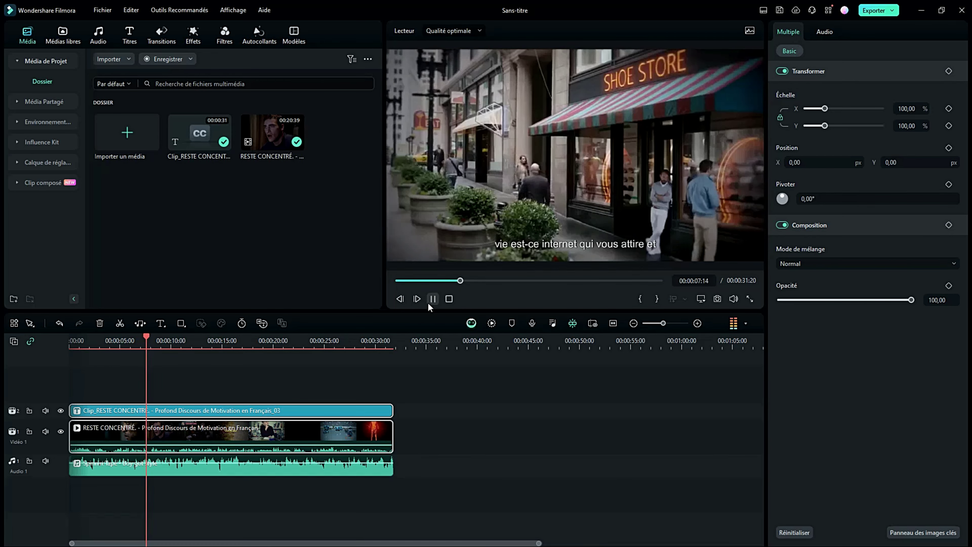
{"action": "left_click", "coordinate": [433, 298]}
Open the subtitle clip for editing and capitalize the line at 00:00:00:09 to read "Est-ce qui contrôle vos pensées"
{"action": "double_click", "coordinate": [314, 411]}
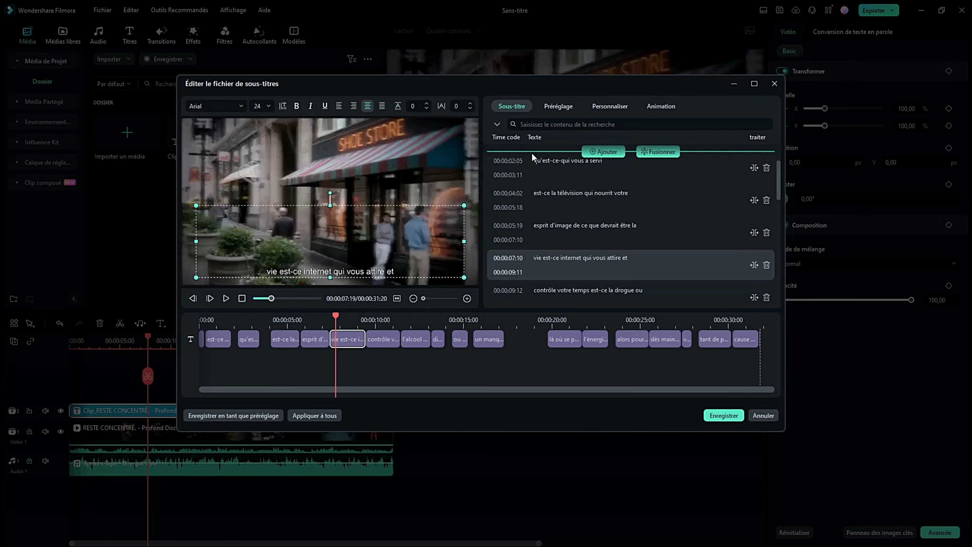
{"action": "left_click", "coordinate": [549, 161]}
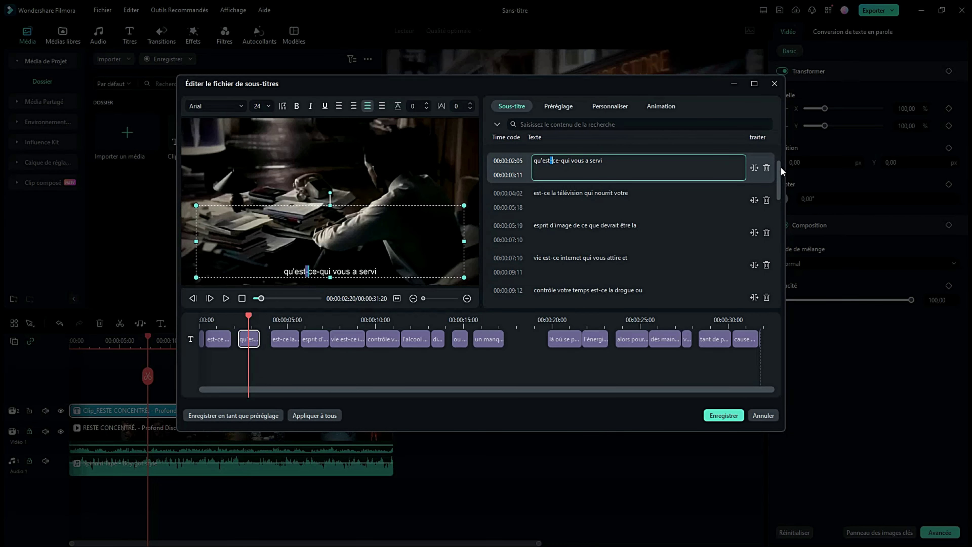
{"action": "scroll", "coordinate": [782, 171], "scroll_direction": "up", "scroll_amount": 2}
{"action": "left_click", "coordinate": [537, 194]}
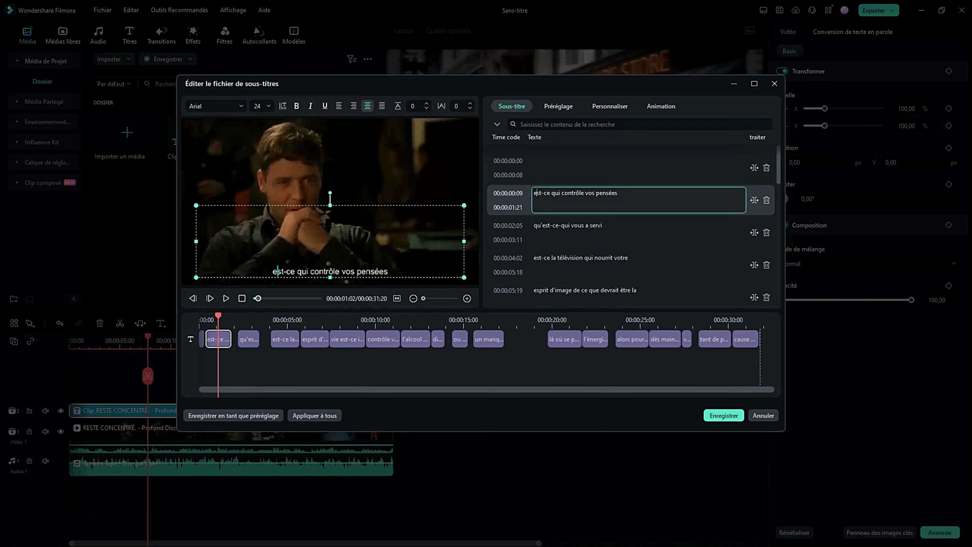
{"action": "left_click_drag", "start_coordinate": [536, 193], "coordinate": [533, 197]}
{"action": "type", "text": "E"}
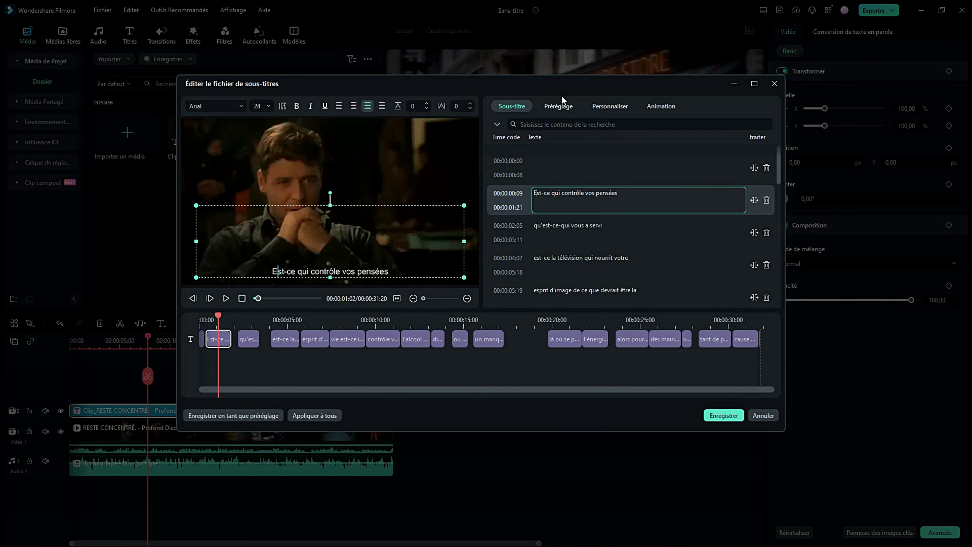
Look through the subtitle editor's preset, customization and animation options, then return to the list of subtitle lines
{"action": "left_click", "coordinate": [558, 107]}
{"action": "left_click", "coordinate": [609, 107]}
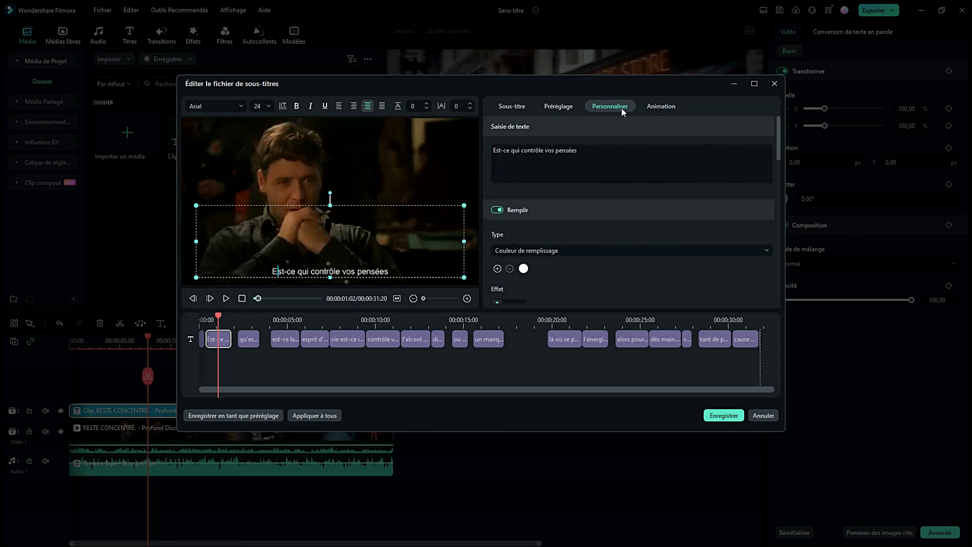
{"action": "left_click", "coordinate": [664, 108]}
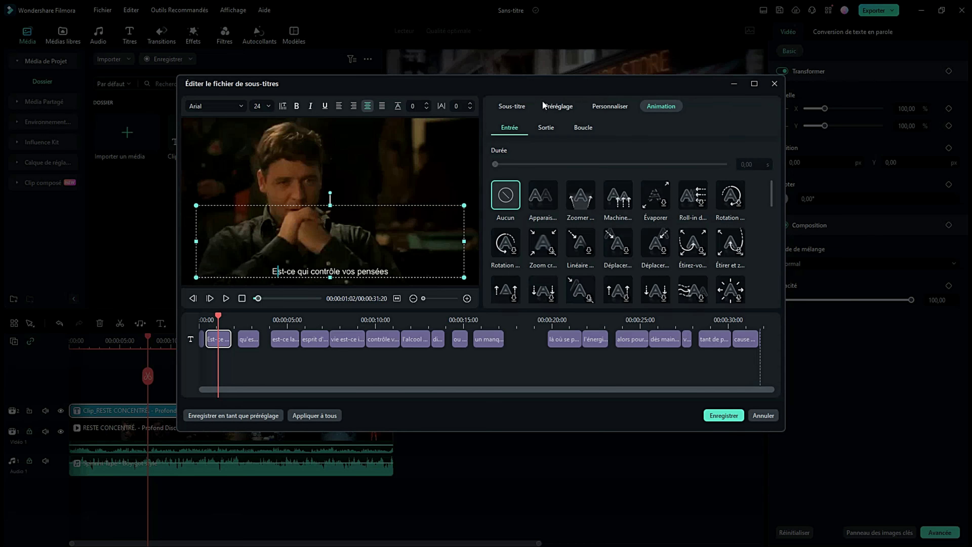
{"action": "left_click", "coordinate": [515, 107]}
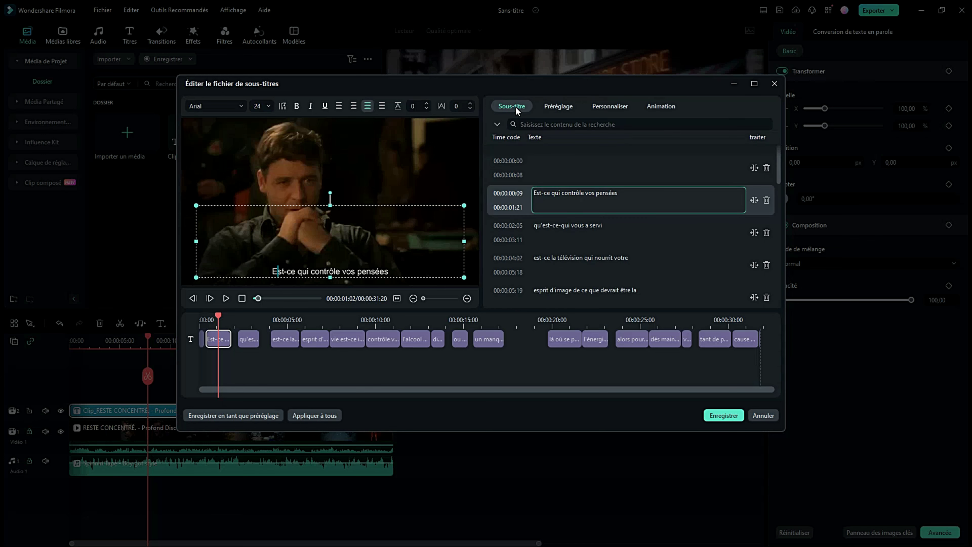
Style the subtitle line at 00:00:00:09 with a yellow text preset and the typewriter ("Machine...") entry animation
{"action": "key", "text": "ctrl+a"}
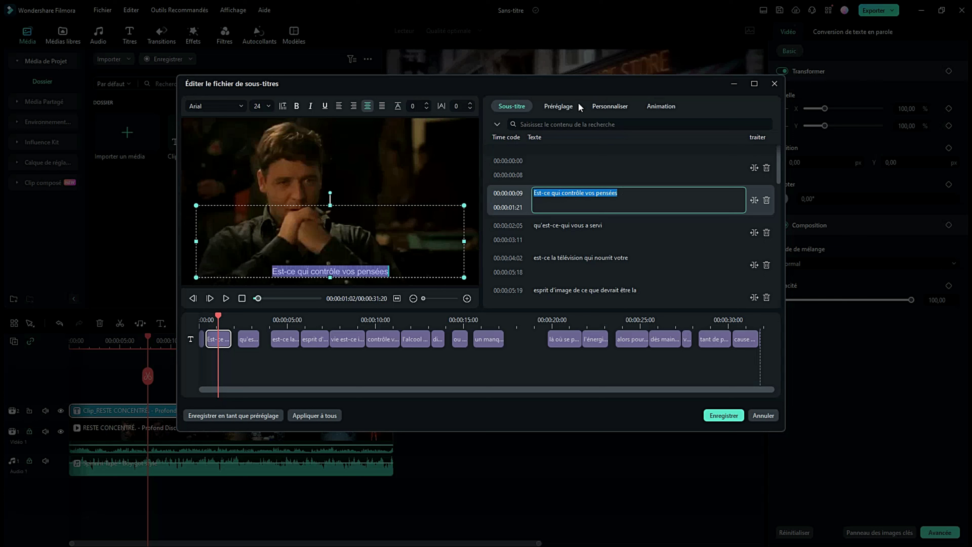
{"action": "left_click", "coordinate": [564, 107]}
{"action": "left_click_drag", "start_coordinate": [778, 143], "coordinate": [778, 285]}
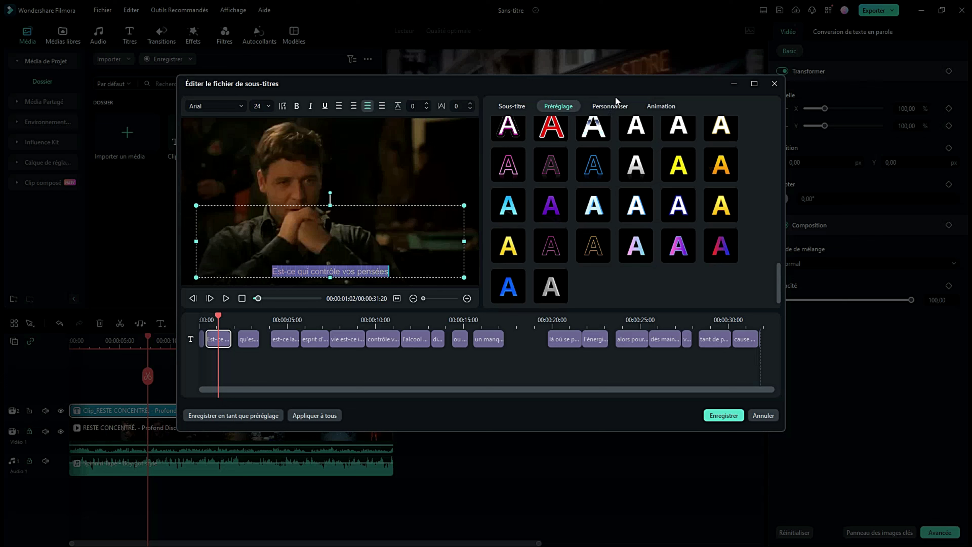
{"action": "left_click", "coordinate": [667, 109]}
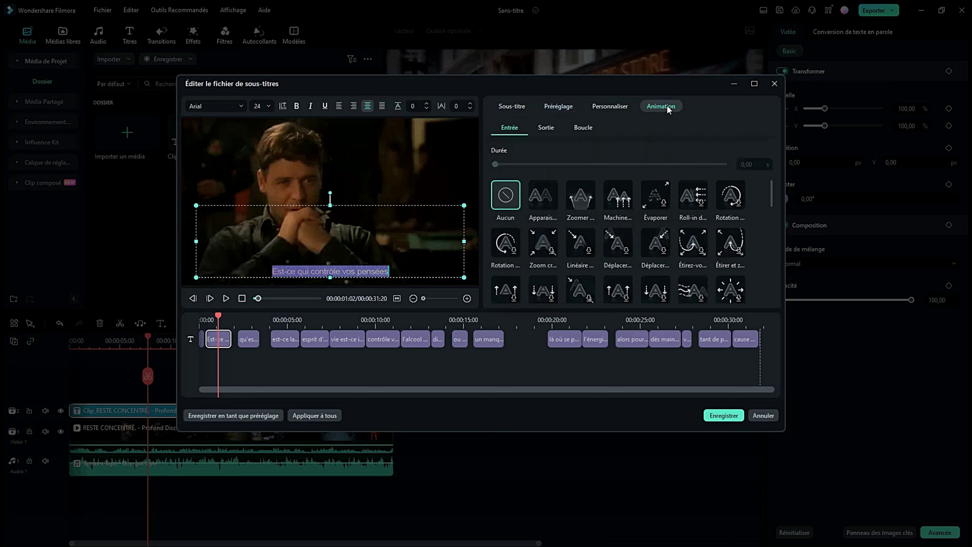
{"action": "left_click", "coordinate": [611, 196]}
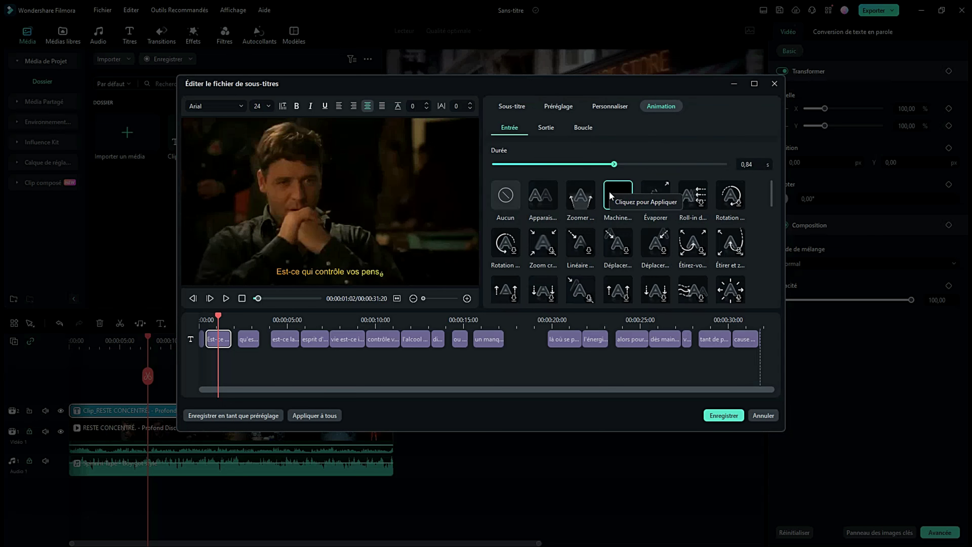
Change the subtitle font to Arial Black Normal, apply the styling to all subtitles and save, and play back the result
{"action": "left_click", "coordinate": [236, 106]}
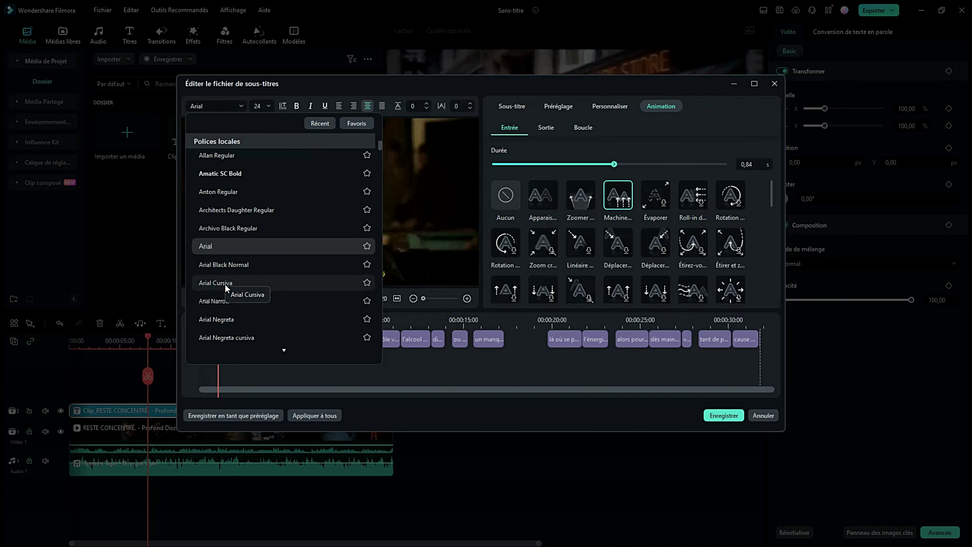
{"action": "left_click", "coordinate": [227, 265]}
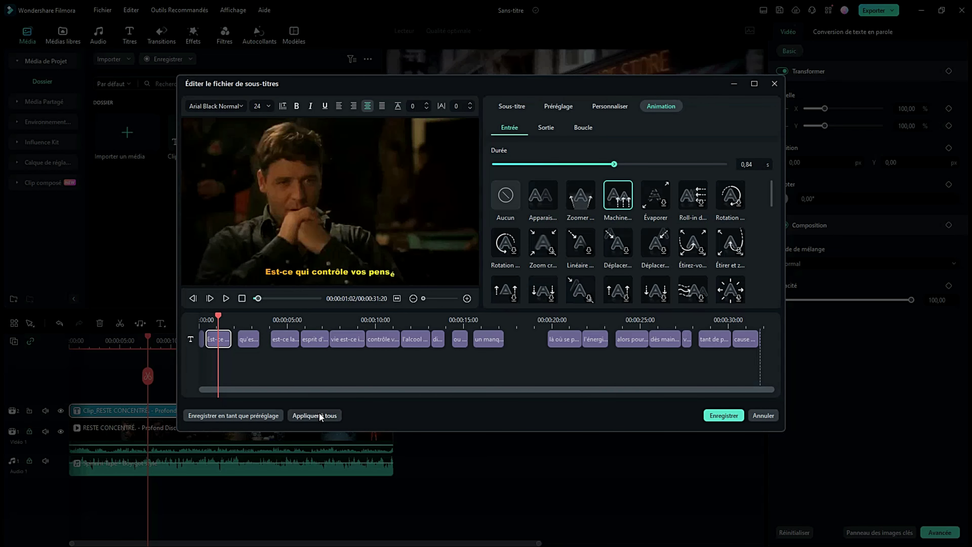
{"action": "left_click", "coordinate": [305, 416]}
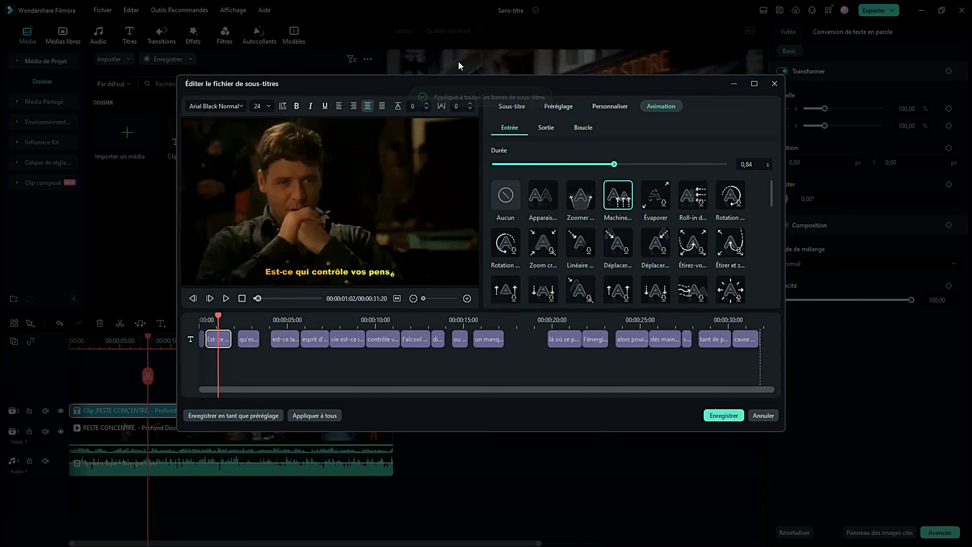
{"action": "left_click", "coordinate": [722, 416]}
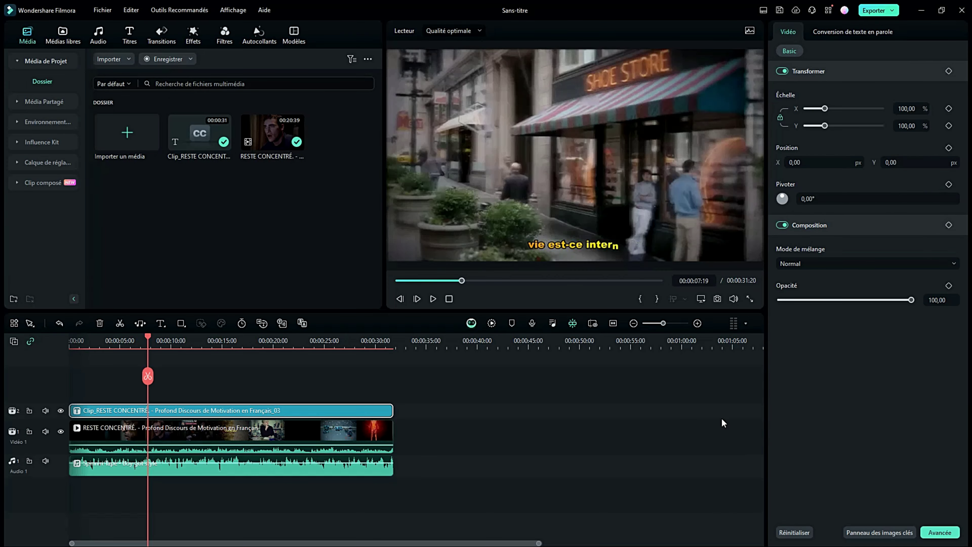
{"action": "left_click", "coordinate": [437, 301]}
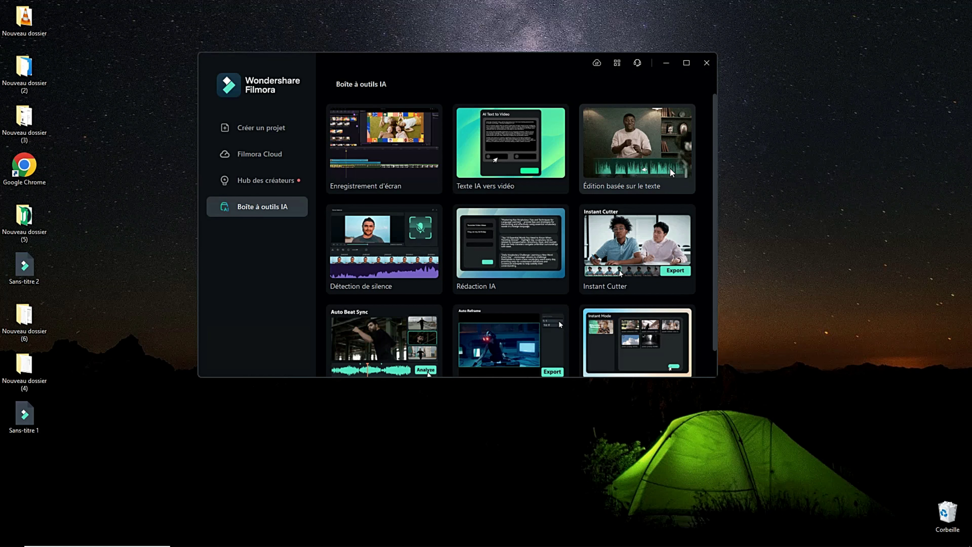
From the AI toolbox, start text-based editing on the "RESTE CONCENTRÉ" video and transcribe it in Français (France)
{"action": "mouse_move", "coordinate": [618, 168]}
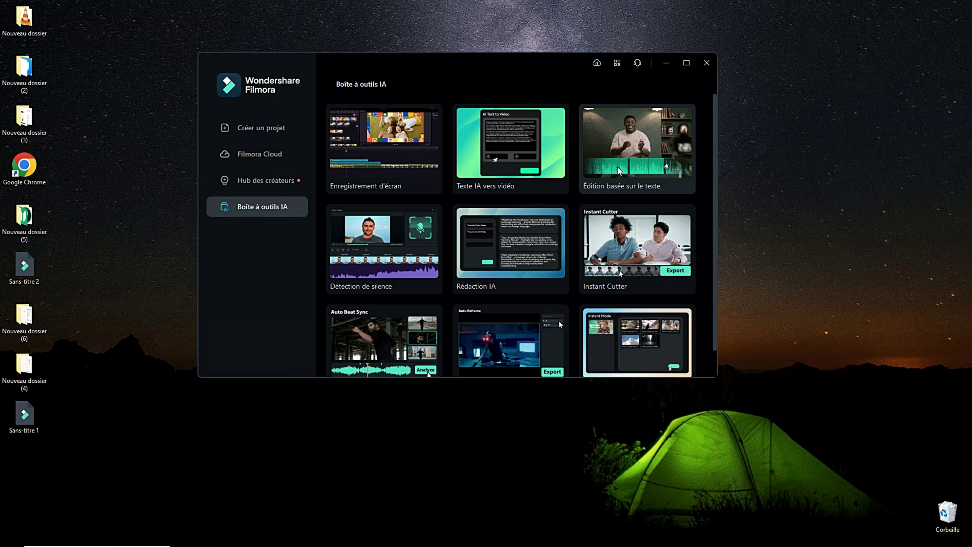
{"action": "left_click", "coordinate": [605, 182]}
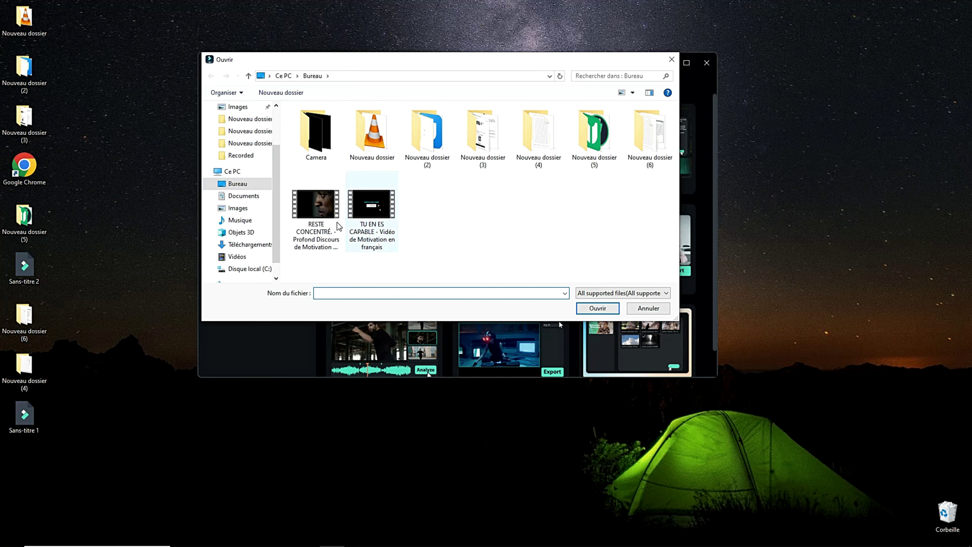
{"action": "left_click", "coordinate": [316, 205]}
{"action": "left_click", "coordinate": [592, 310]}
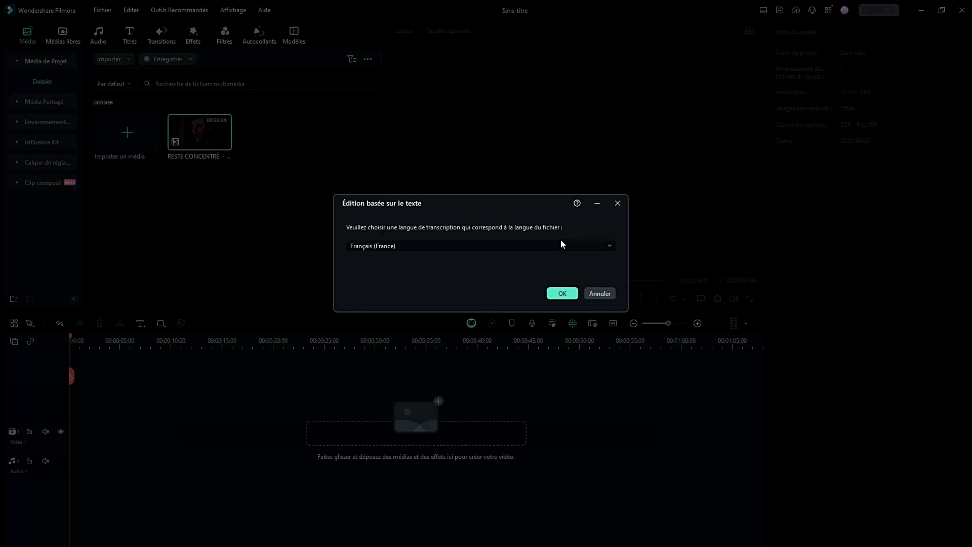
{"action": "left_click", "coordinate": [494, 248]}
{"action": "left_click", "coordinate": [614, 251]}
{"action": "left_click", "coordinate": [562, 293]}
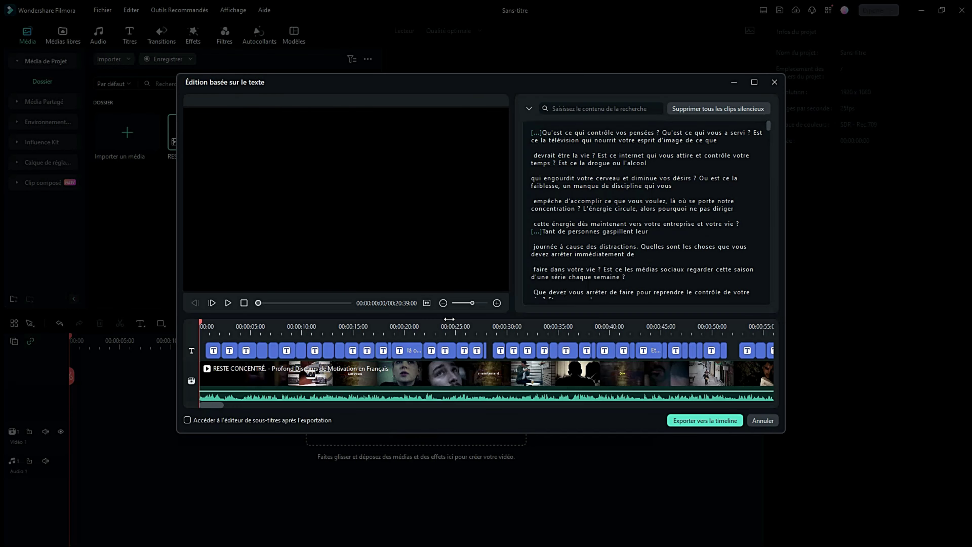
Preview a few transcribed segments, including "là où se porte notre concentration", and export the transcribed video to the timeline
{"action": "left_click", "coordinate": [415, 350]}
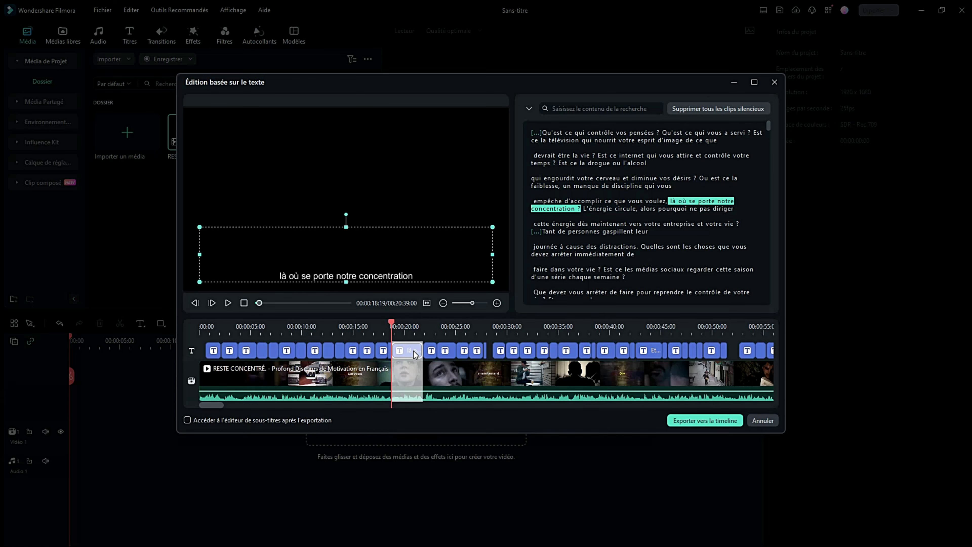
{"action": "left_click", "coordinate": [439, 356]}
{"action": "left_click", "coordinate": [549, 380]}
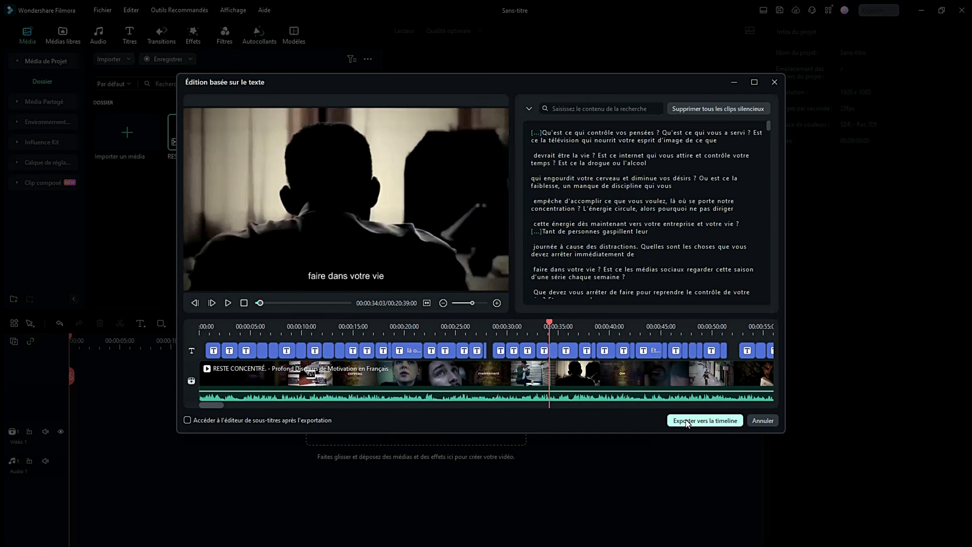
{"action": "left_click", "coordinate": [705, 421]}
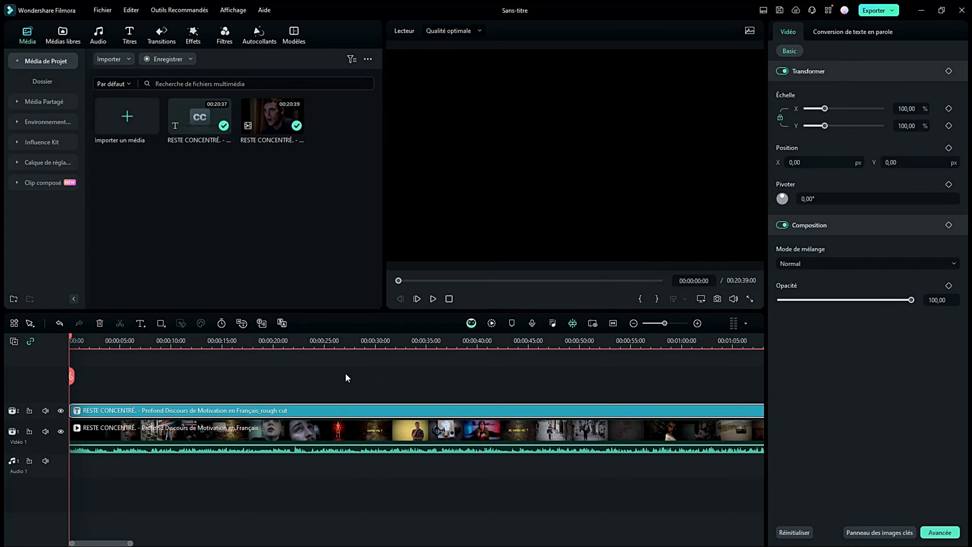
Cut the video and subtitle clips at 00:00:28:19 and delete everything after that point
{"action": "left_click", "coordinate": [363, 341]}
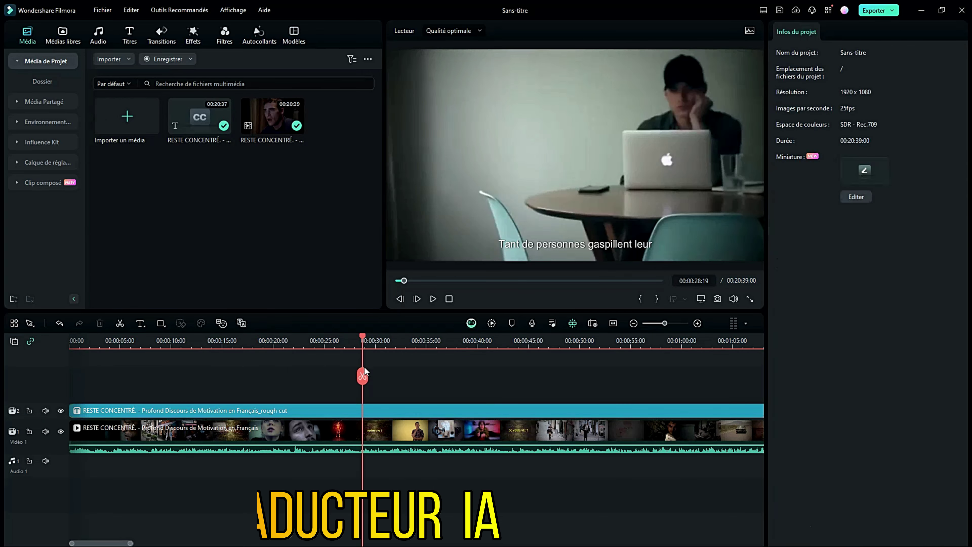
{"action": "left_click", "coordinate": [363, 376]}
{"action": "key", "text": "Delete"}
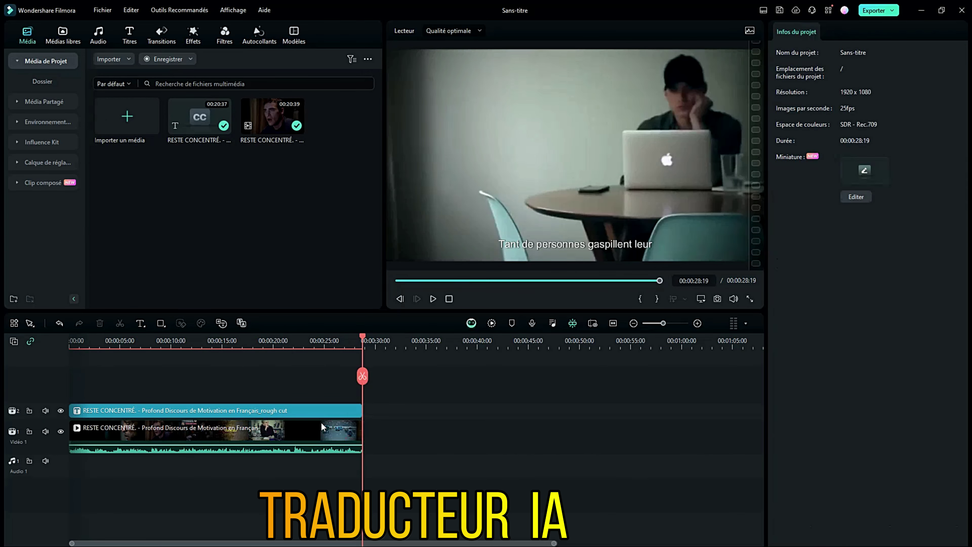
Start an AI translation of the video clip with the translation type "Traduire de l'audio et du texte"
{"action": "right_click", "coordinate": [288, 432]}
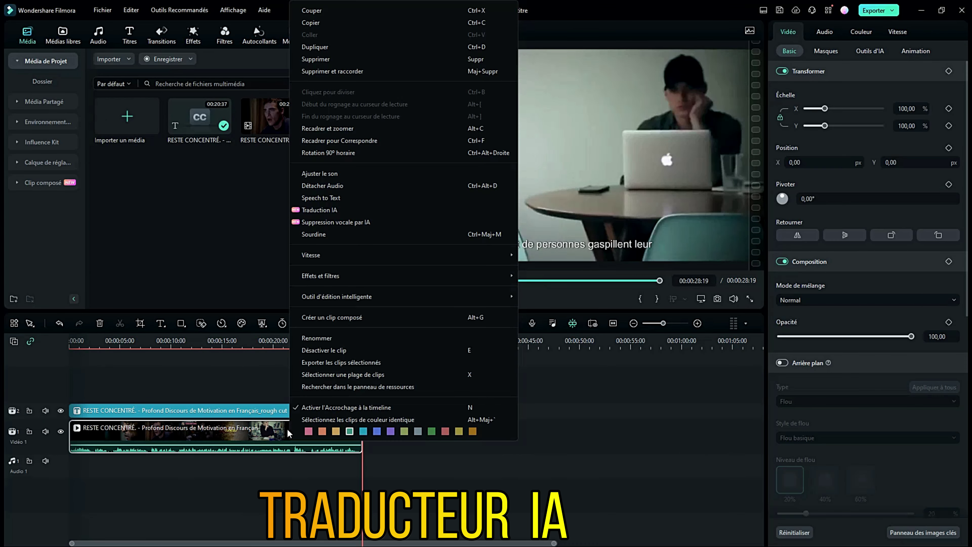
{"action": "left_click", "coordinate": [315, 209]}
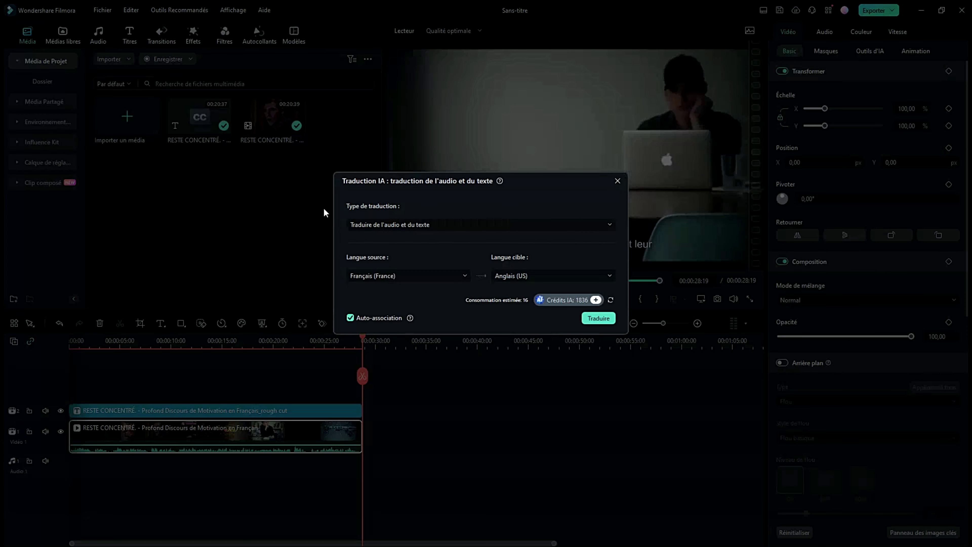
{"action": "left_click", "coordinate": [416, 207]}
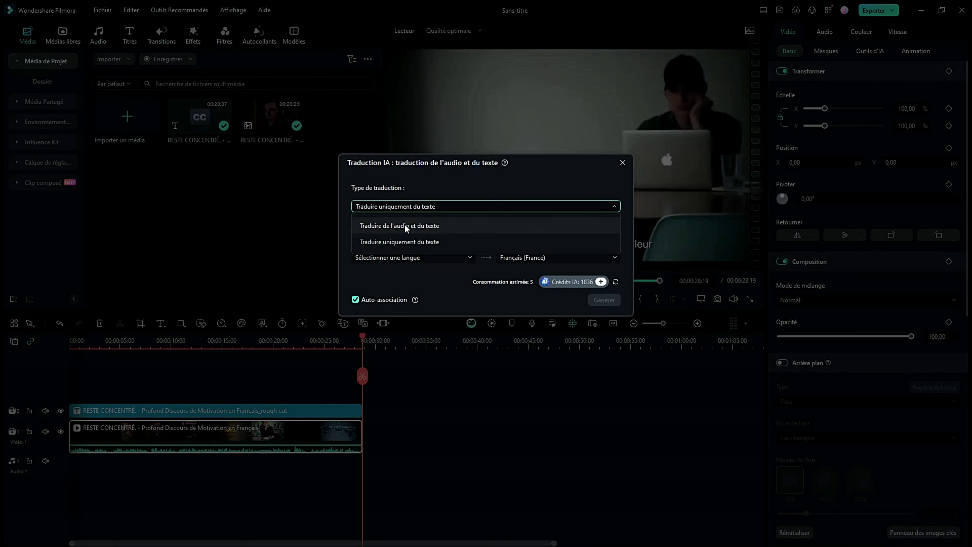
{"action": "left_click", "coordinate": [404, 223]}
{"action": "left_click", "coordinate": [414, 208]}
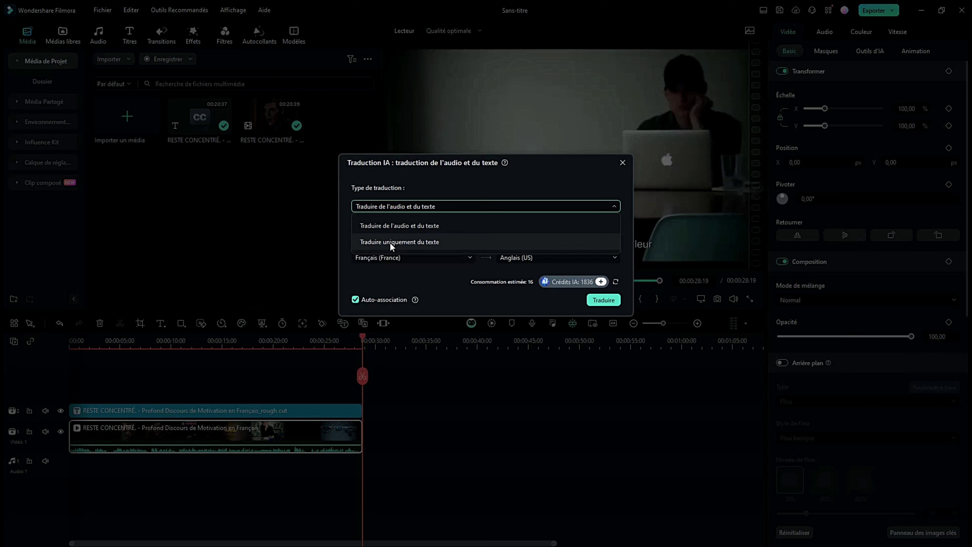
{"action": "left_click", "coordinate": [393, 227]}
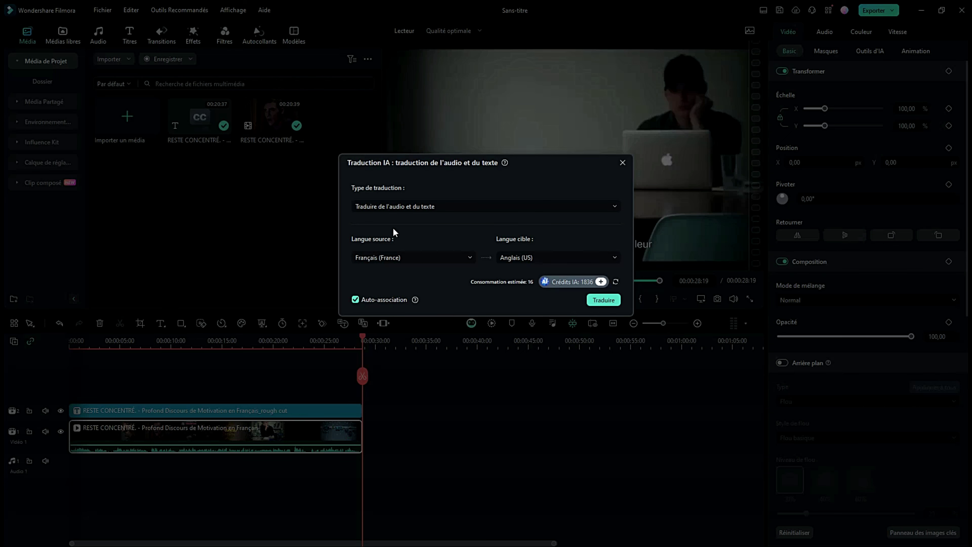
Review the available languages, keep Français (France) as source and Anglais (US) as target, and run the translation
{"action": "left_click", "coordinate": [452, 253]}
{"action": "left_click_drag", "start_coordinate": [474, 271], "coordinate": [466, 234]}
{"action": "left_click", "coordinate": [466, 234]}
{"action": "left_click", "coordinate": [584, 253]}
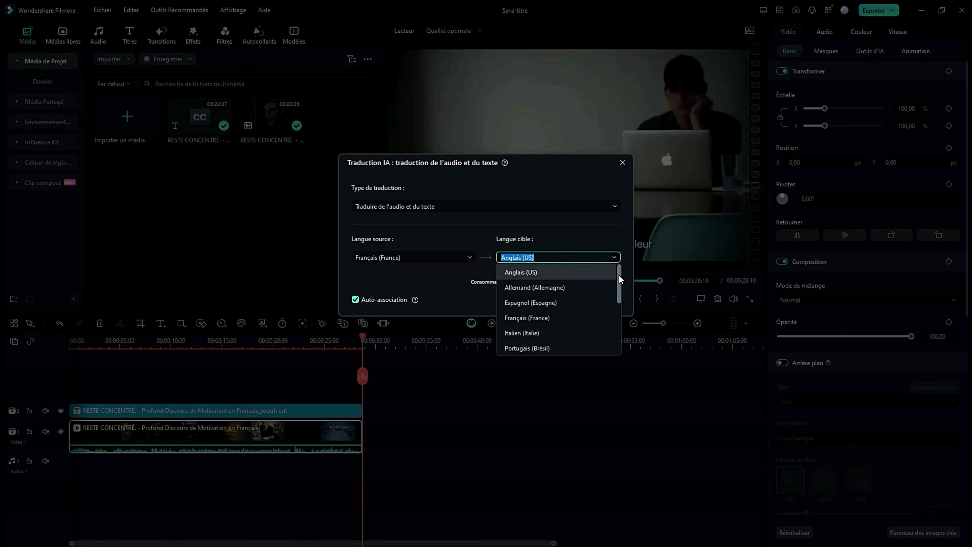
{"action": "mouse_move", "coordinate": [619, 274]}
{"action": "left_mouse_down"}
{"action": "mouse_move", "coordinate": [612, 339]}
{"action": "mouse_move", "coordinate": [615, 274]}
{"action": "left_mouse_up"}
{"action": "left_click", "coordinate": [474, 231]}
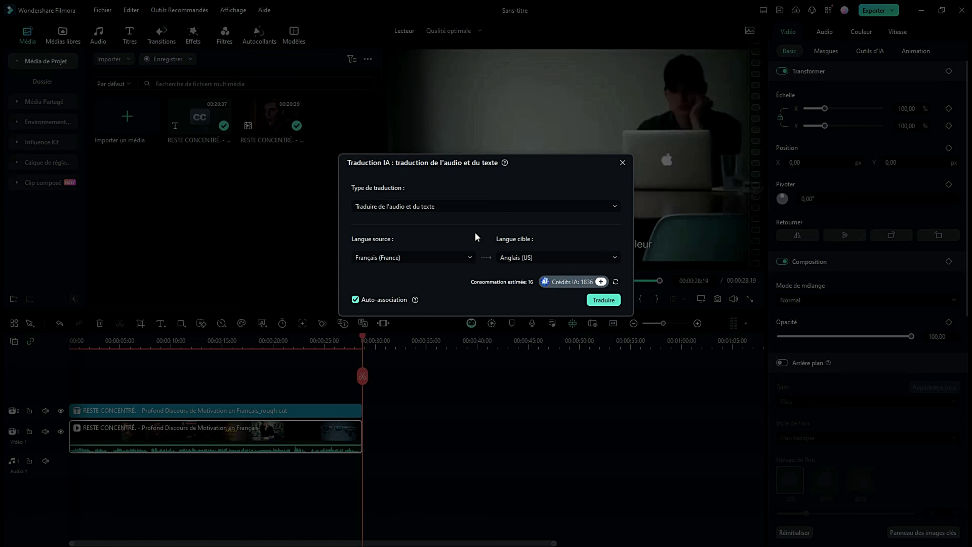
{"action": "left_click", "coordinate": [602, 299]}
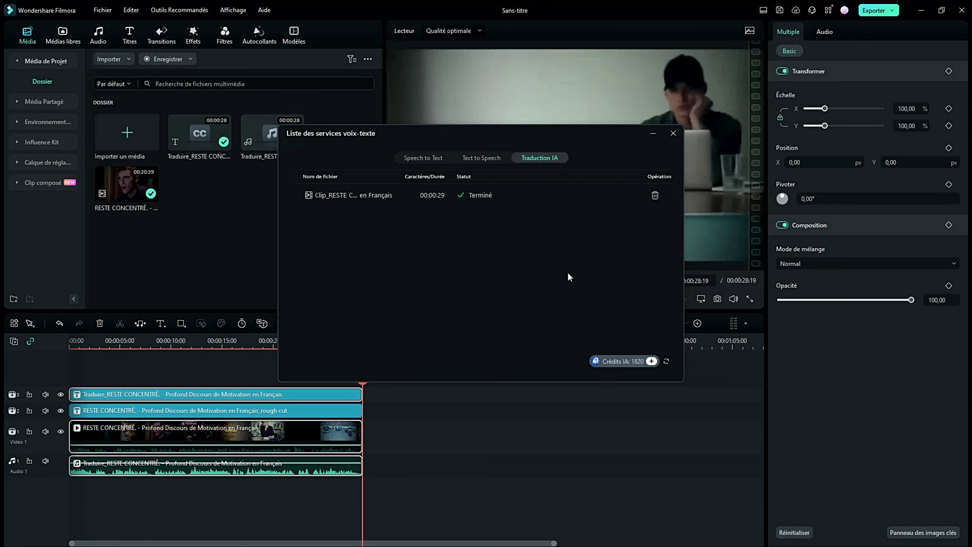
Close the list of voice-text services, delete the original French subtitle clip, and play back the translated video
{"action": "left_click", "coordinate": [673, 133]}
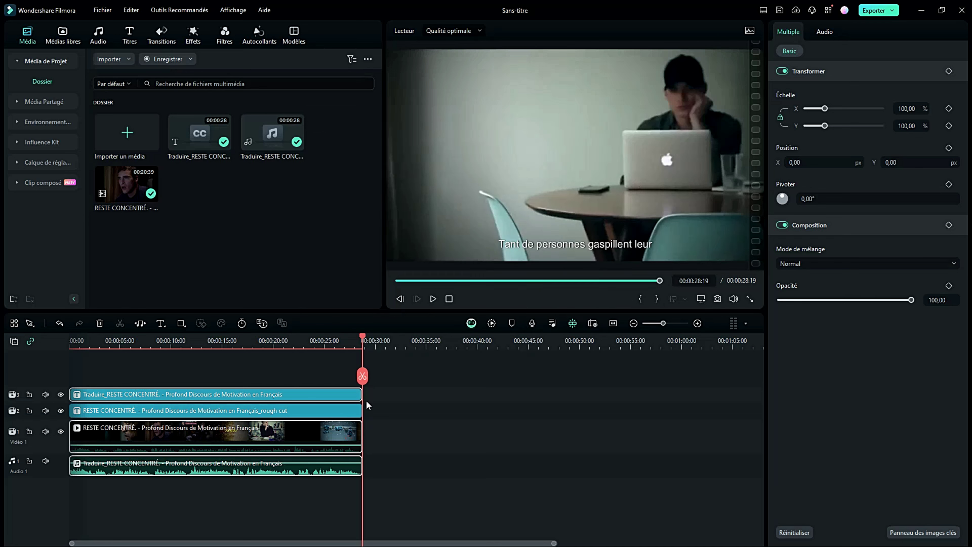
{"action": "key", "text": "Delete"}
{"action": "left_click", "coordinate": [433, 299]}
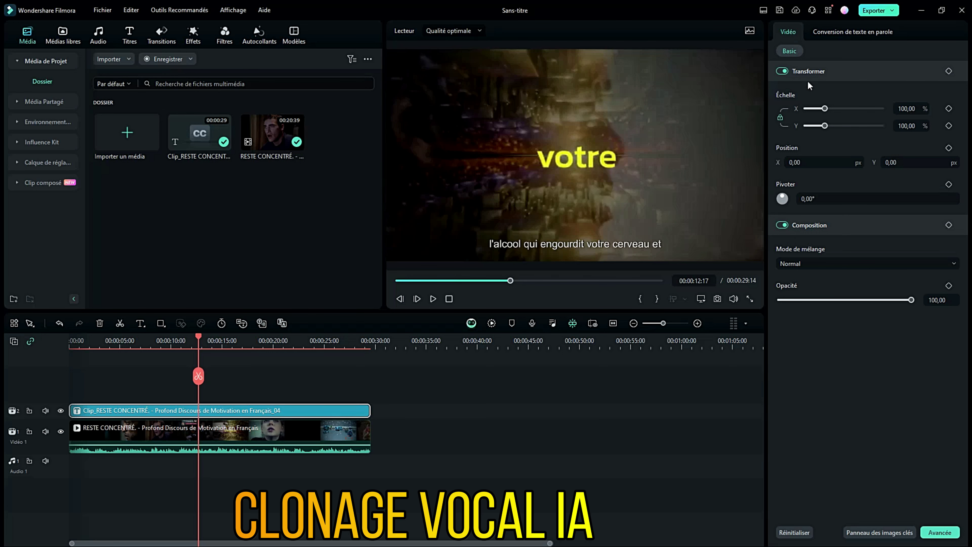
Generate speech from the selected subtitle clip in Français (France) with the Dan Dan voice from Réseaux sociaux
{"action": "left_click", "coordinate": [834, 33]}
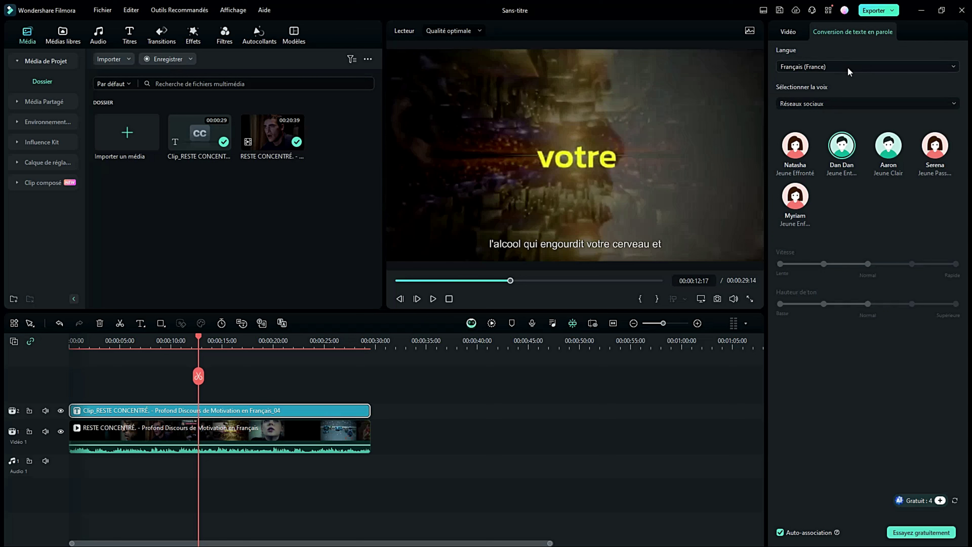
{"action": "left_click", "coordinate": [825, 67]}
{"action": "left_click", "coordinate": [893, 51]}
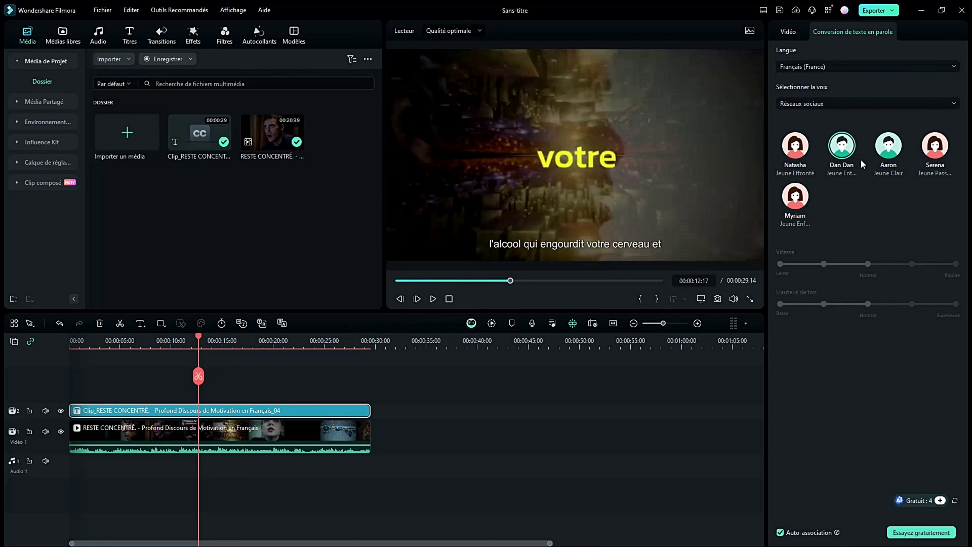
{"action": "left_click", "coordinate": [837, 145]}
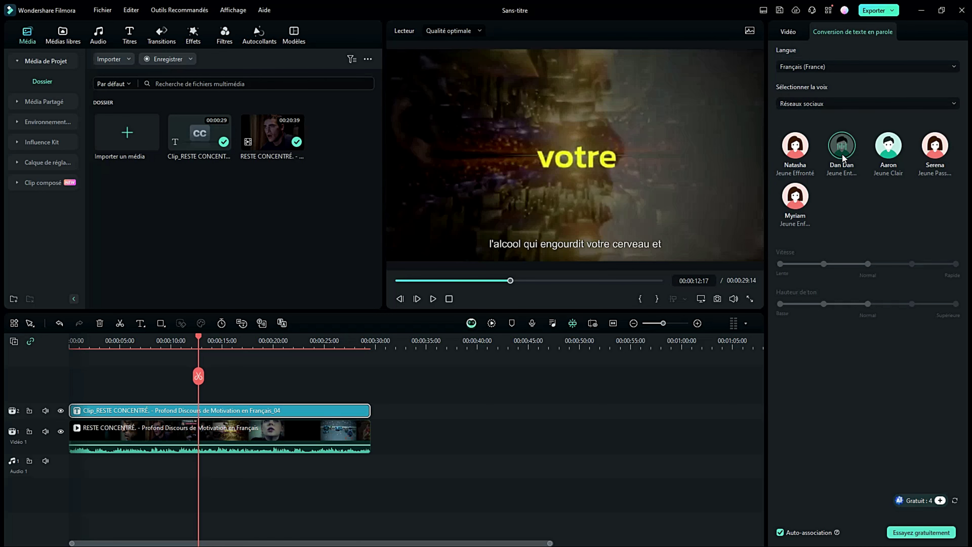
{"action": "left_click", "coordinate": [917, 534]}
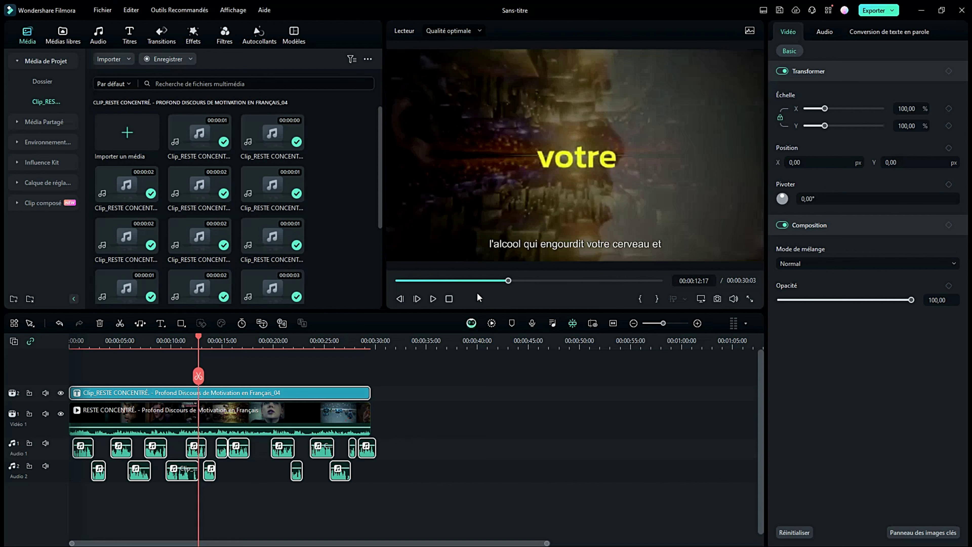
Lower the original video clip's volume to -∞ dB and play the sequence from the start to hear the generated voice
{"action": "left_click", "coordinate": [169, 429]}
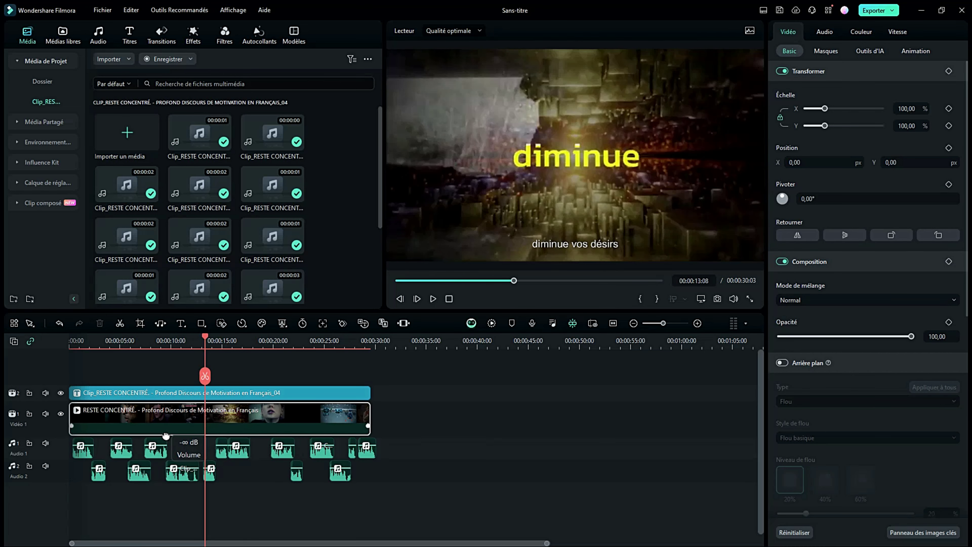
{"action": "left_click", "coordinate": [69, 346]}
{"action": "left_click", "coordinate": [434, 298]}
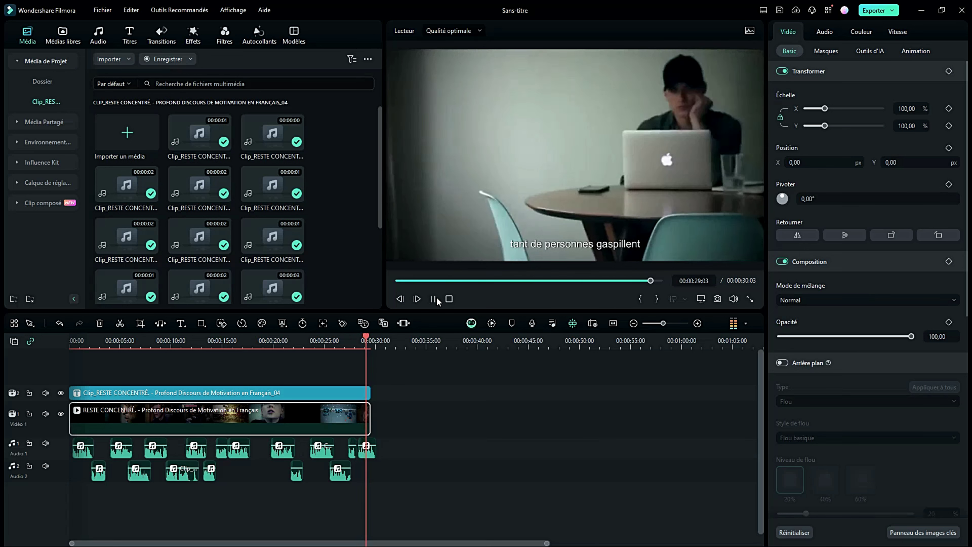
{"action": "left_click", "coordinate": [434, 299]}
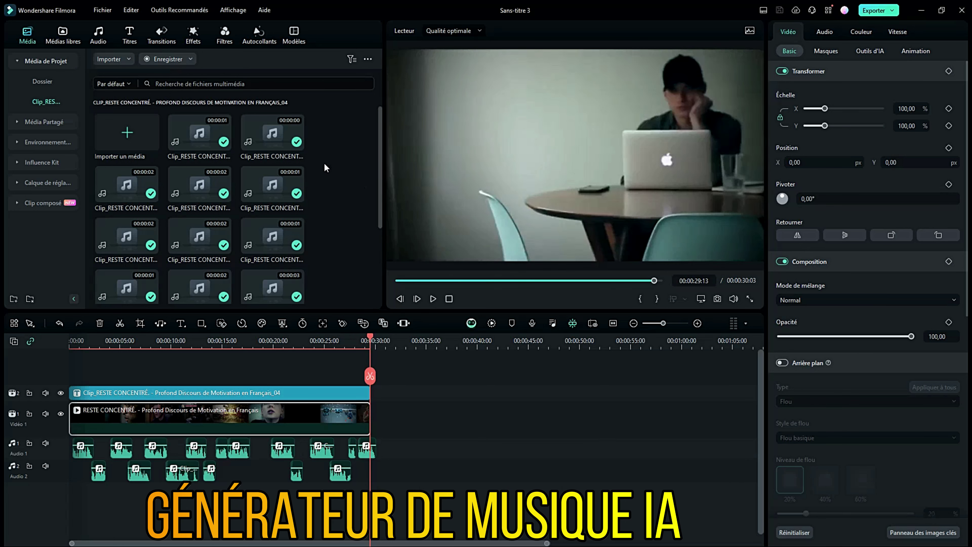
Generate AI music with the Triste mood, Romance theme and Tropical House genre tags
{"action": "left_click", "coordinate": [101, 39]}
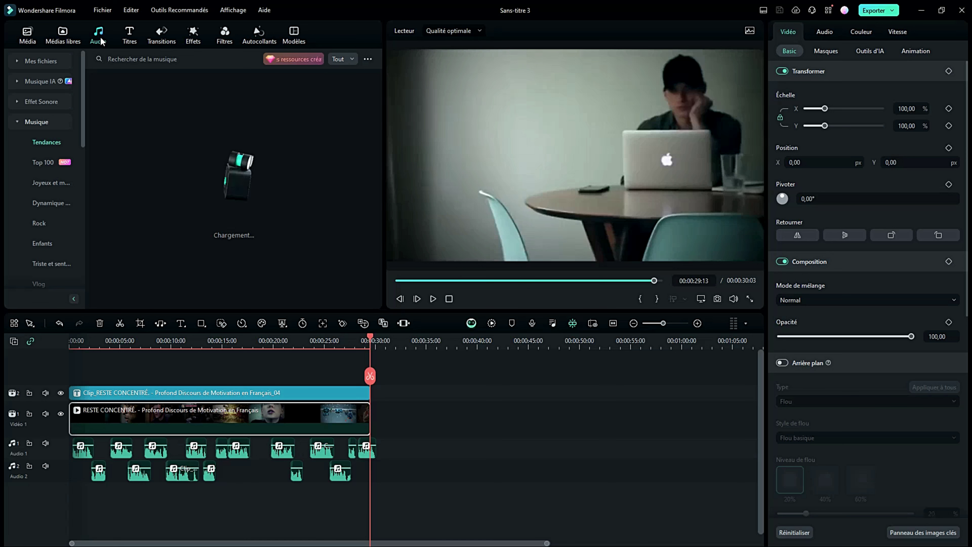
{"action": "left_click", "coordinate": [42, 81]}
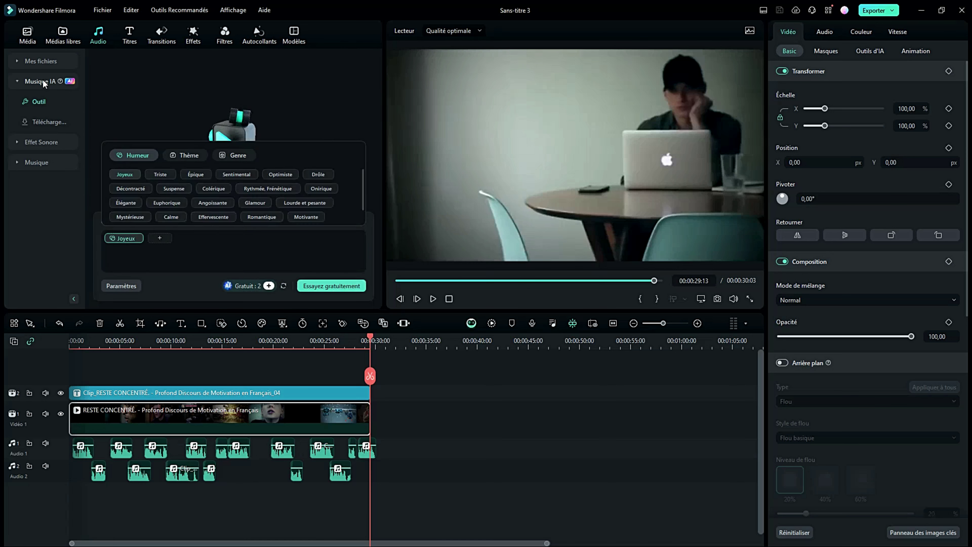
{"action": "left_click", "coordinate": [36, 103]}
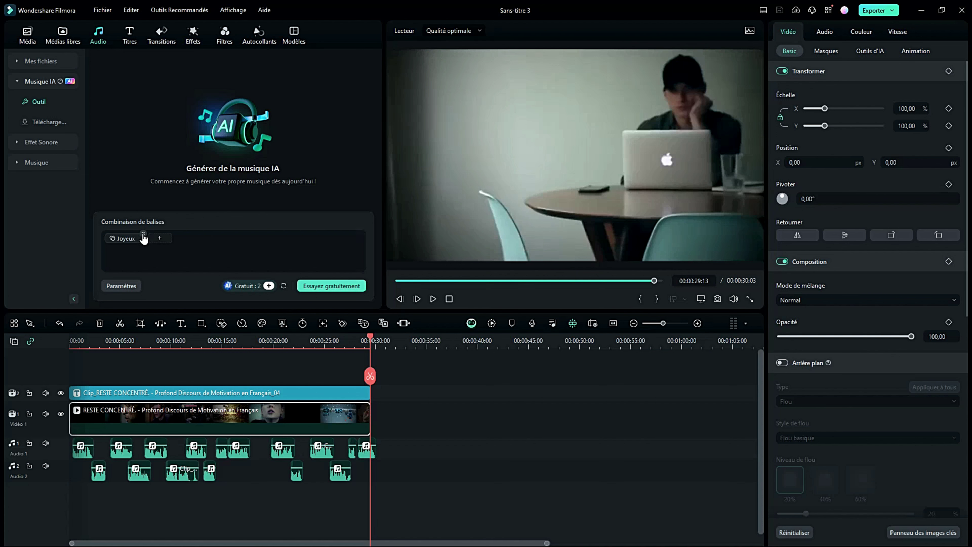
{"action": "left_click", "coordinate": [159, 238]}
{"action": "left_click", "coordinate": [160, 174]}
{"action": "left_click", "coordinate": [160, 238]}
{"action": "left_click", "coordinate": [198, 176]}
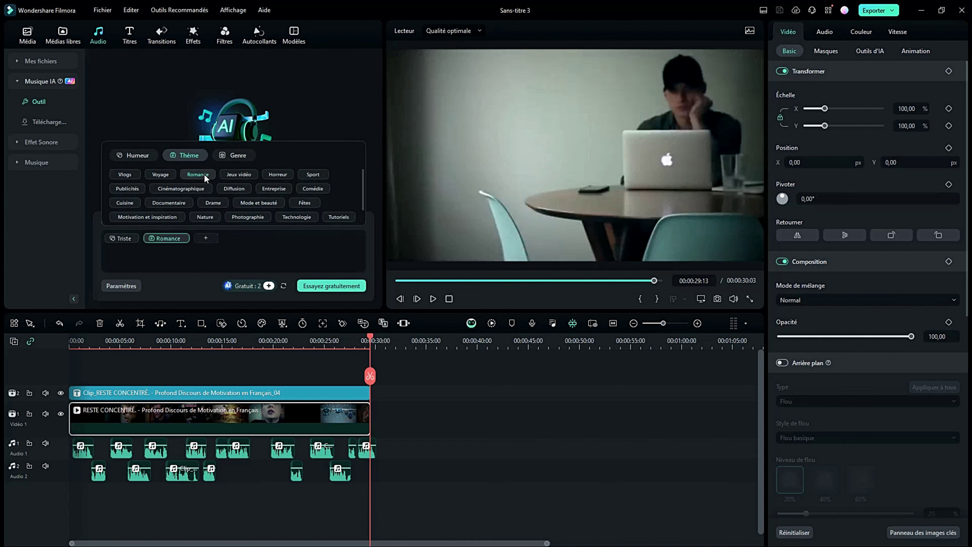
{"action": "left_click", "coordinate": [205, 237]}
{"action": "left_click", "coordinate": [232, 206]}
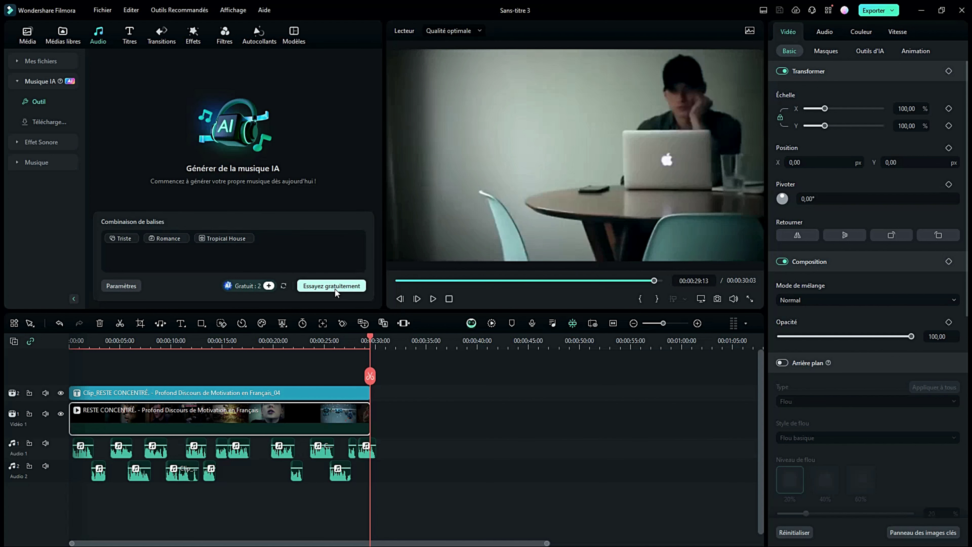
{"action": "left_click", "coordinate": [335, 288]}
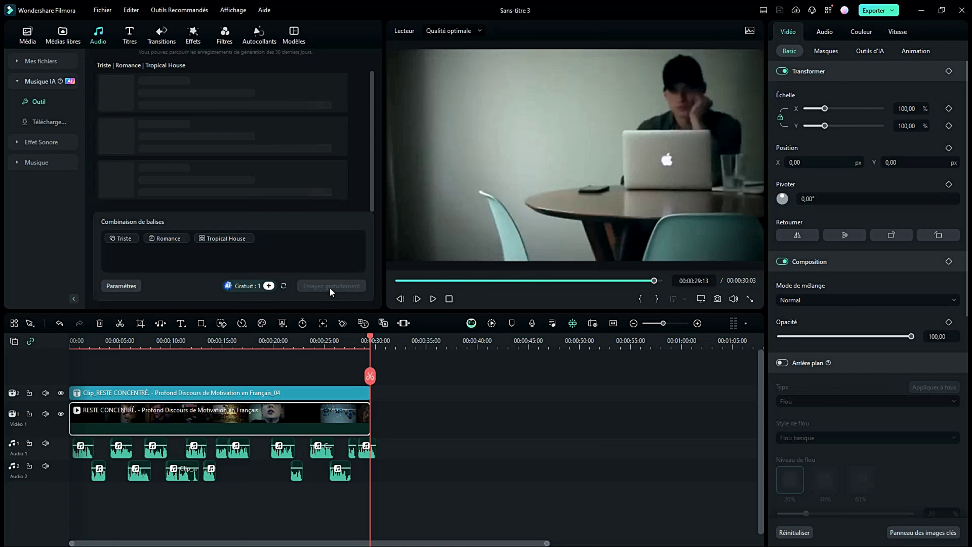
Preview each of the generated Triste_Romance_Tropical House tracks and download the first two
{"action": "left_click", "coordinate": [117, 94]}
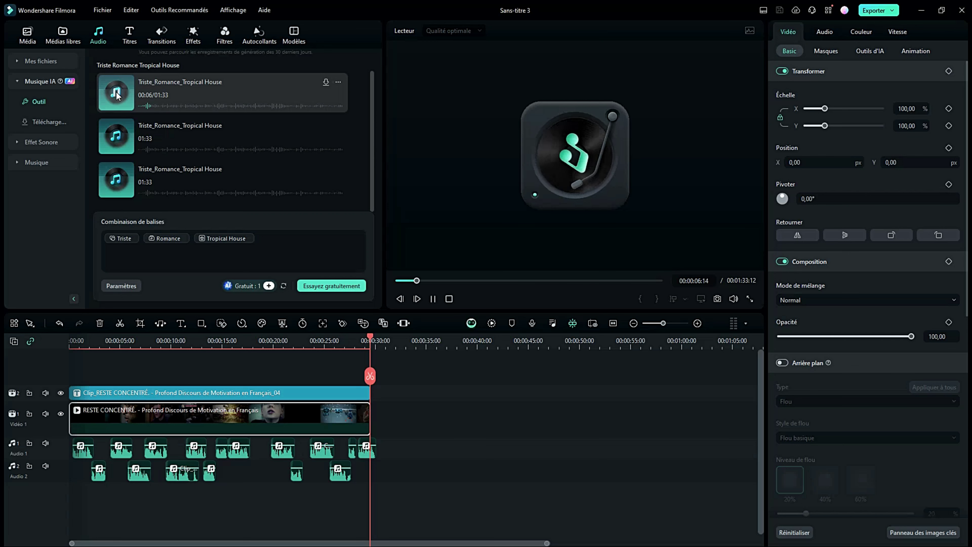
{"action": "left_click", "coordinate": [114, 139]}
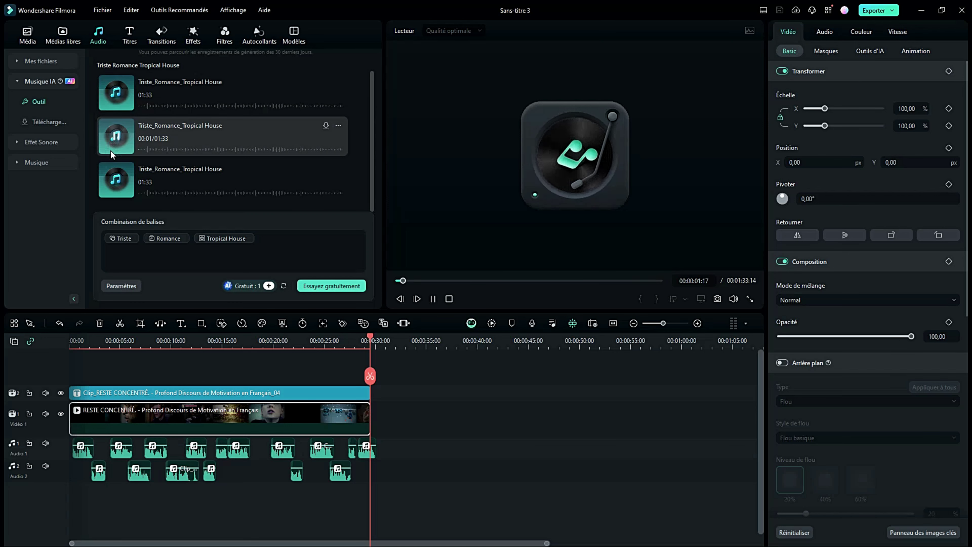
{"action": "left_click", "coordinate": [117, 183]}
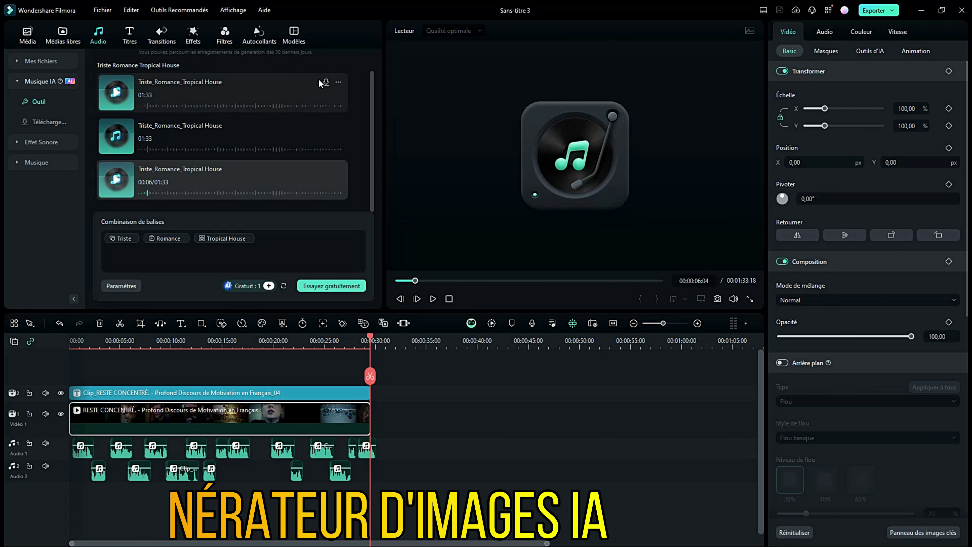
{"action": "left_click", "coordinate": [325, 83]}
{"action": "left_click", "coordinate": [326, 125]}
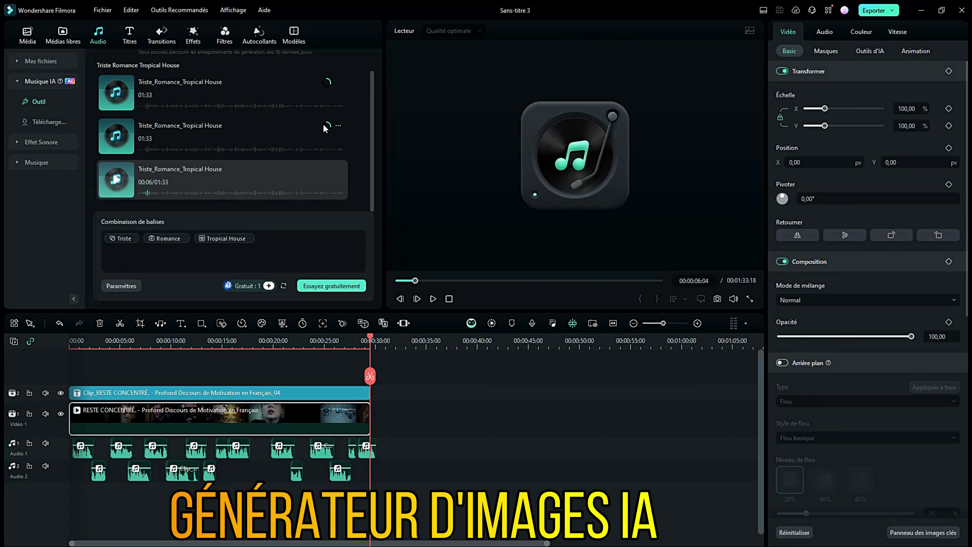
Generate AI images from the prompt "cristiano ronaldo" in the Portrait style with a 16:9 aspect ratio
{"action": "left_click", "coordinate": [28, 36]}
{"action": "left_click", "coordinate": [62, 35]}
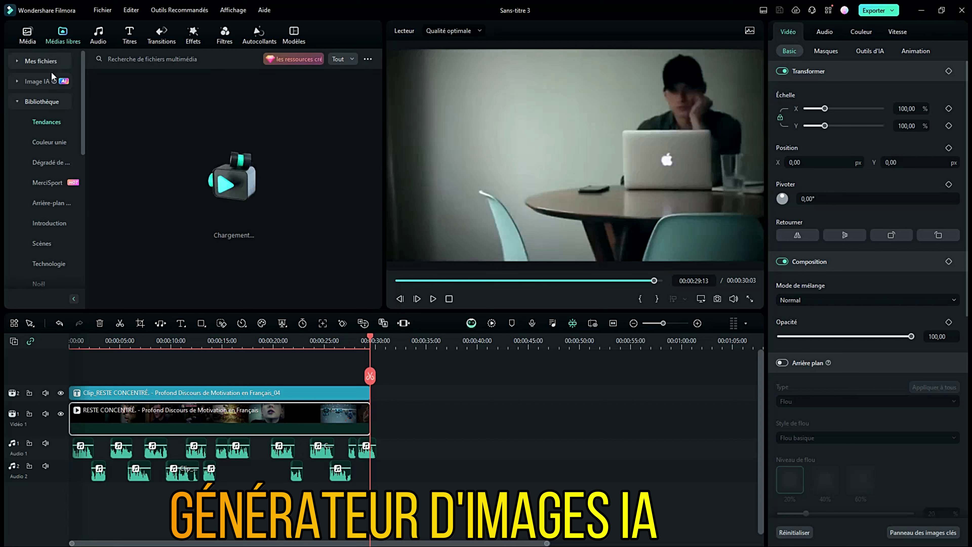
{"action": "left_click", "coordinate": [34, 86]}
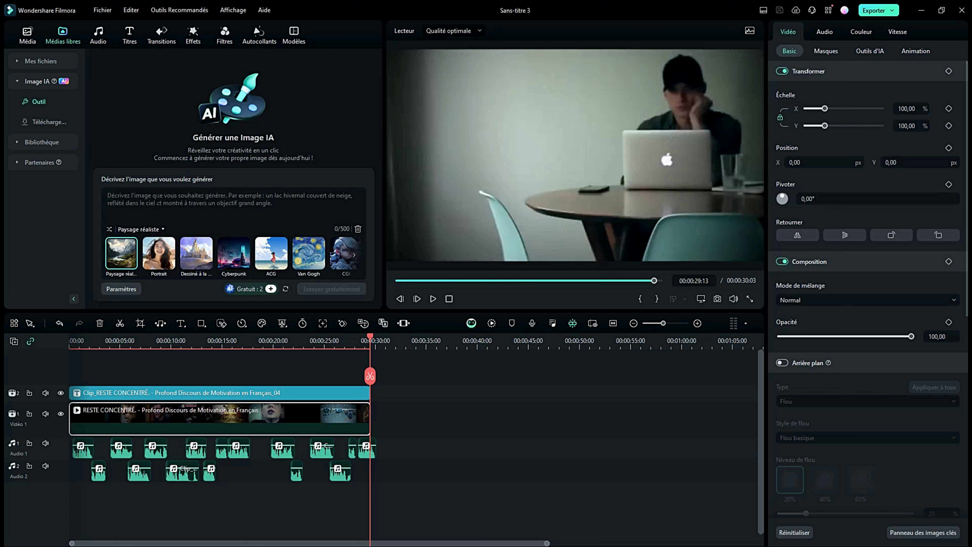
{"action": "left_click", "coordinate": [158, 196]}
{"action": "type", "text": "cristiano ronaldo"}
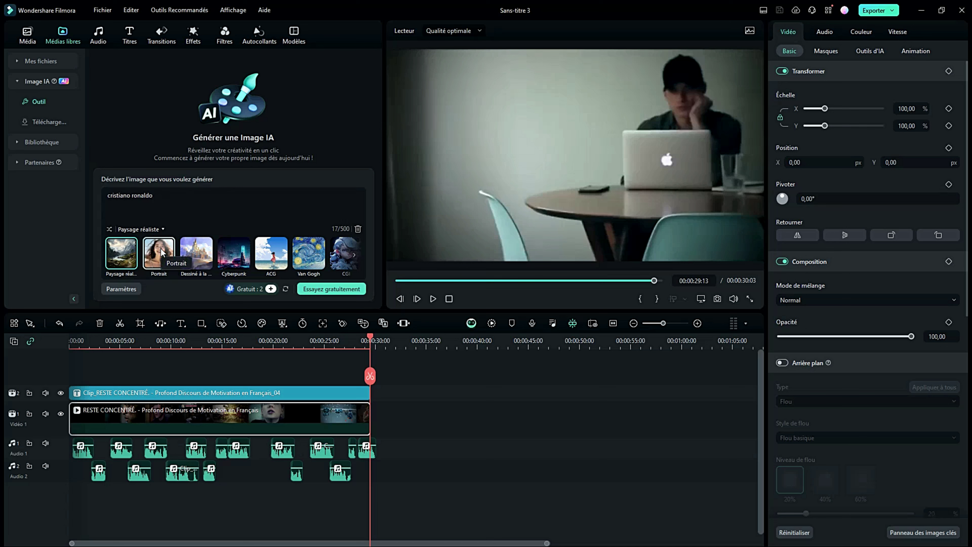
{"action": "left_click", "coordinate": [159, 253]}
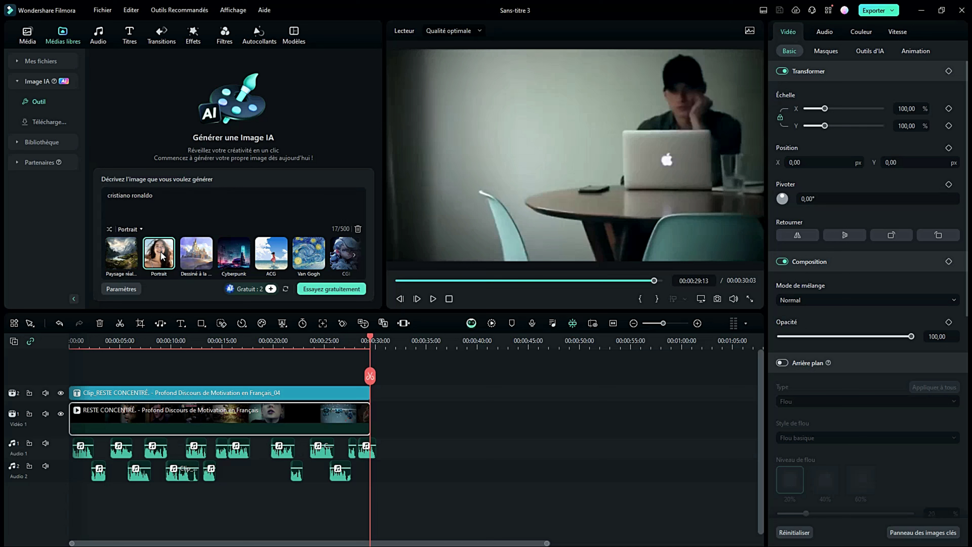
{"action": "left_click", "coordinate": [118, 290]}
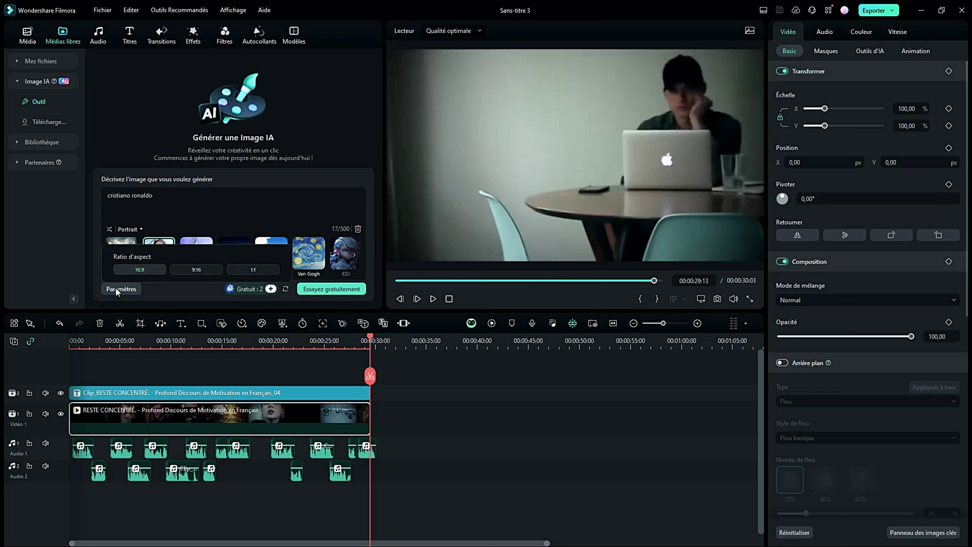
{"action": "left_click", "coordinate": [321, 291]}
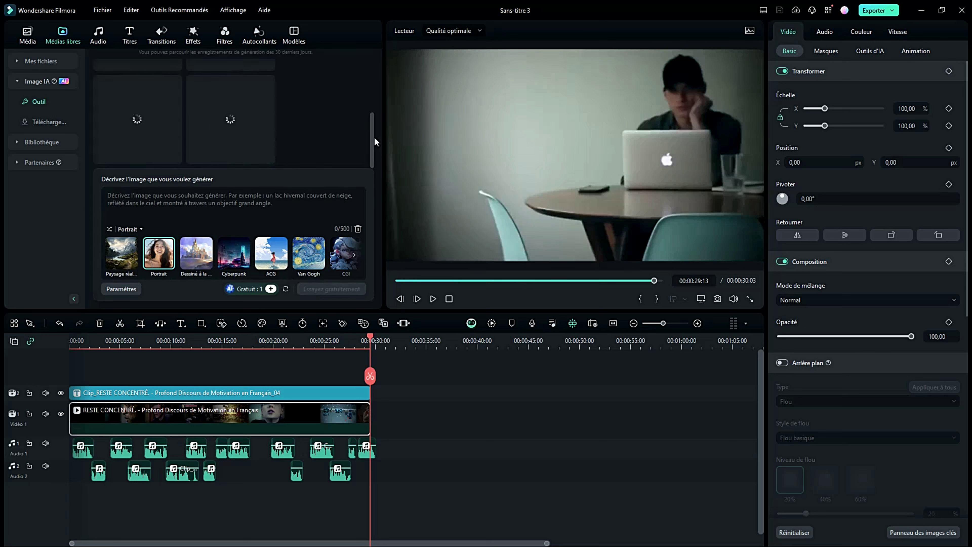
Look through the generated portrait images and preview several of them in the player
{"action": "left_click_drag", "start_coordinate": [374, 138], "coordinate": [369, 109]}
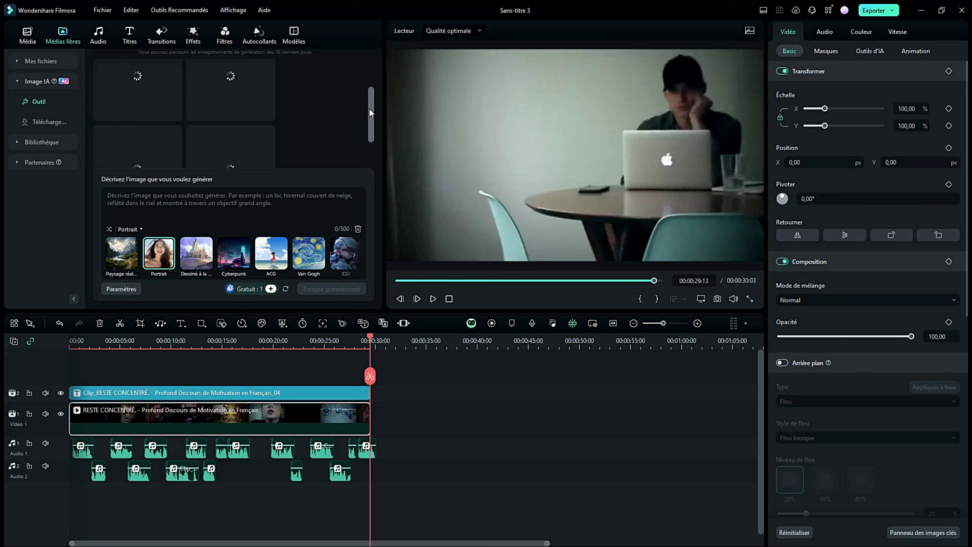
{"action": "left_click_drag", "start_coordinate": [369, 108], "coordinate": [373, 93]}
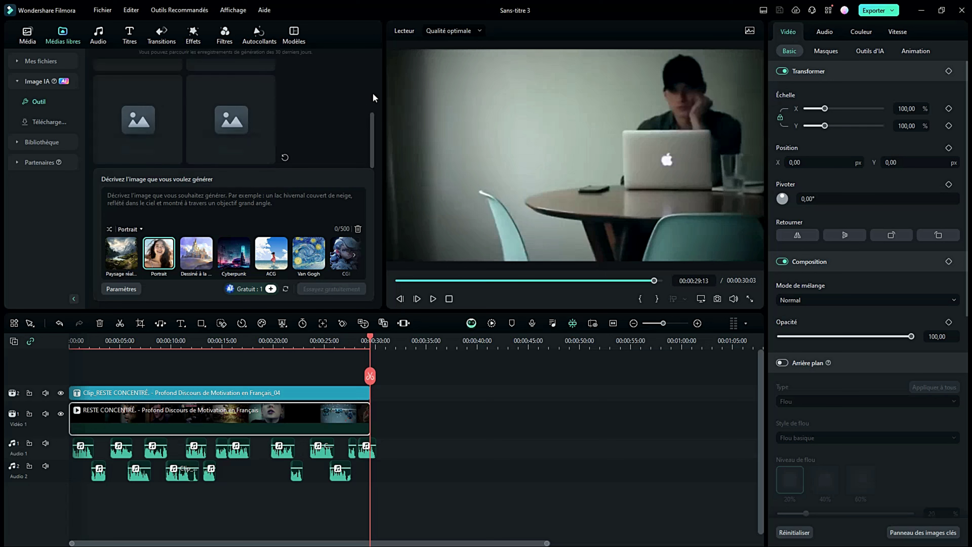
{"action": "left_click_drag", "start_coordinate": [372, 130], "coordinate": [372, 92]}
{"action": "left_click", "coordinate": [138, 101]}
{"action": "left_click", "coordinate": [243, 108]}
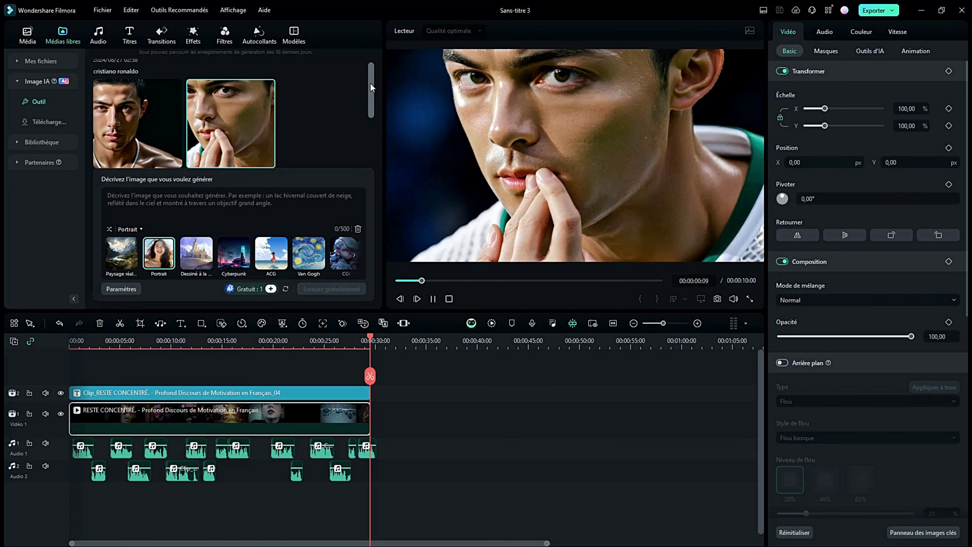
{"action": "scroll", "coordinate": [215, 138], "scroll_direction": "down", "scroll_amount": 2}
{"action": "left_click", "coordinate": [216, 134]}
{"action": "left_click", "coordinate": [128, 138]}
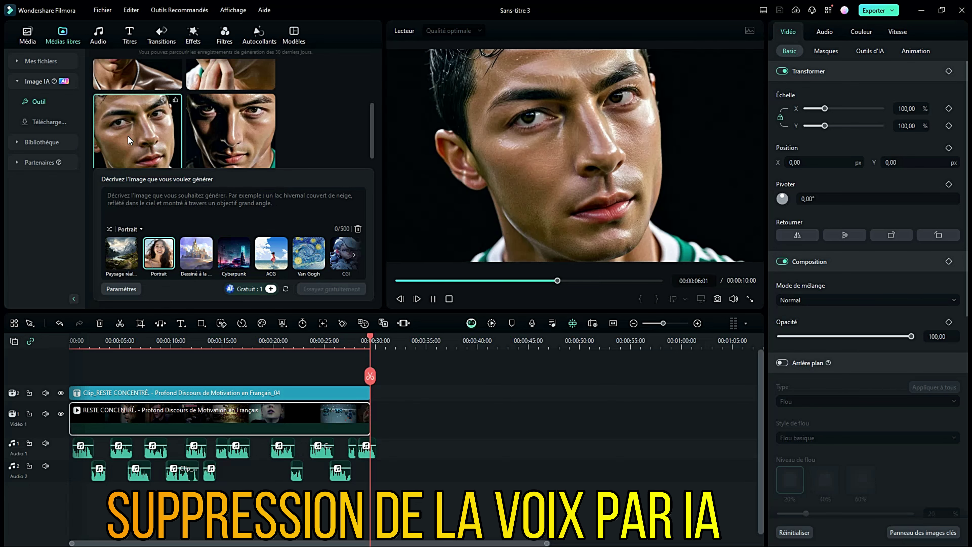
Run Suppression vocale par IA on the original video clip in the timeline
{"action": "right_click", "coordinate": [183, 414]}
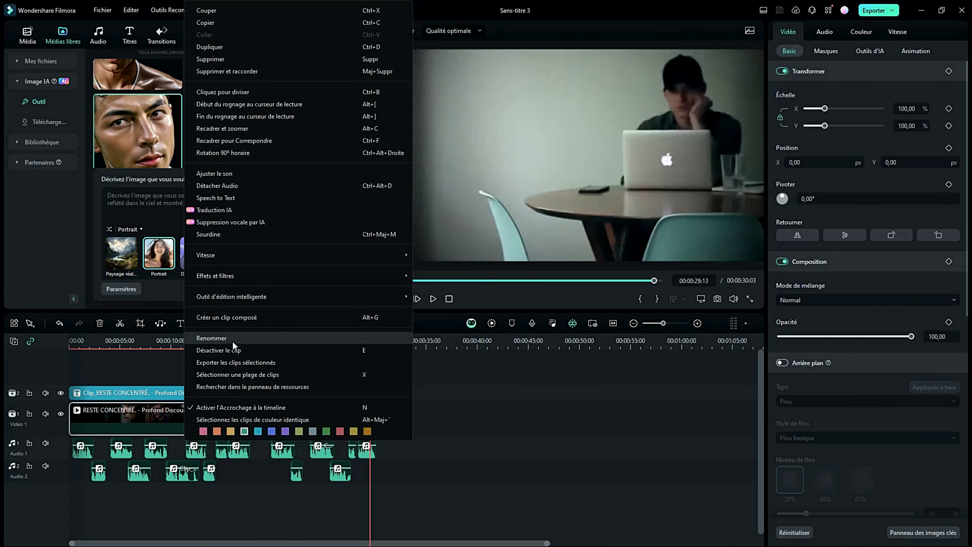
{"action": "left_click", "coordinate": [234, 222]}
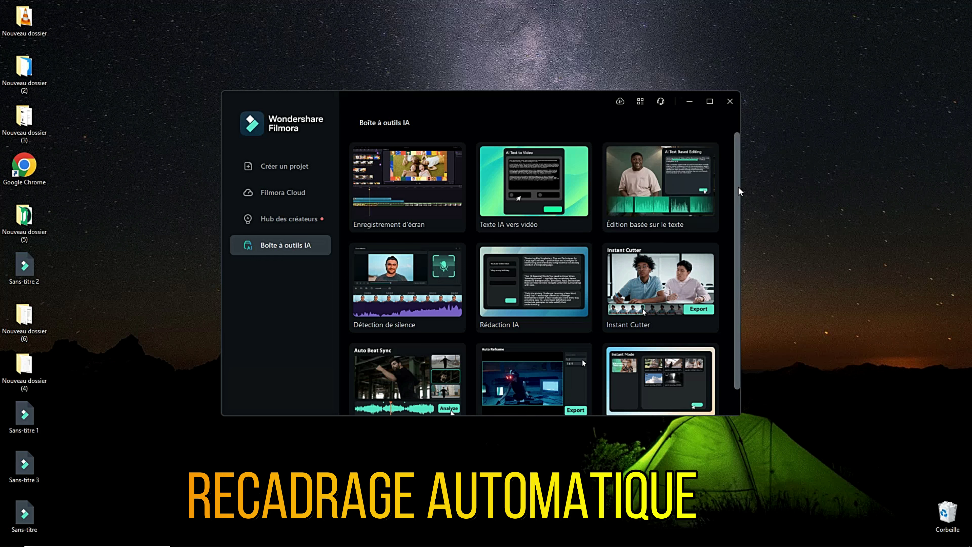
Load the RESTE CONCENTRÉ video into the Recadrage automatique tool and analyse it at a 9:16 aspect ratio with Auto motion speed
{"action": "scroll", "coordinate": [739, 188], "scroll_direction": "down", "scroll_amount": 1}
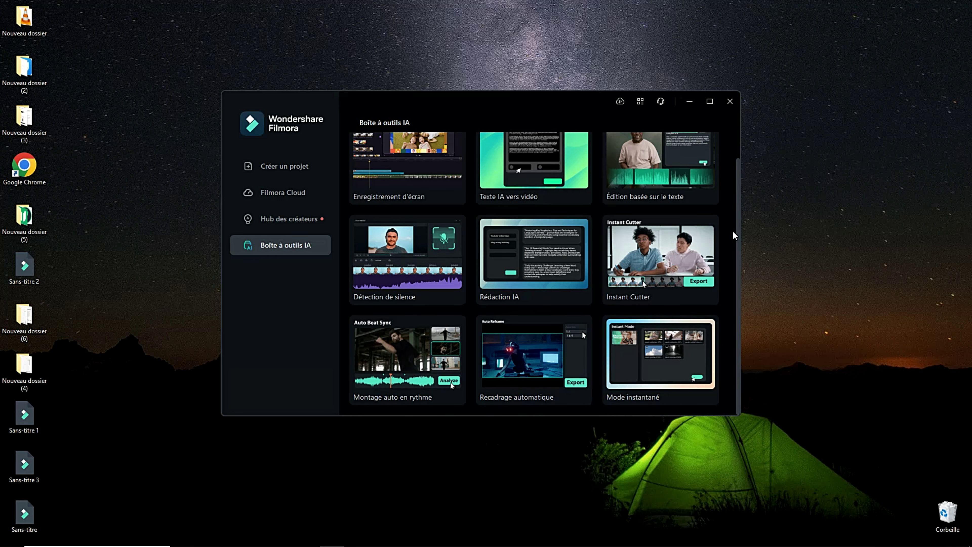
{"action": "scroll", "coordinate": [739, 170], "scroll_direction": "up", "scroll_amount": 1}
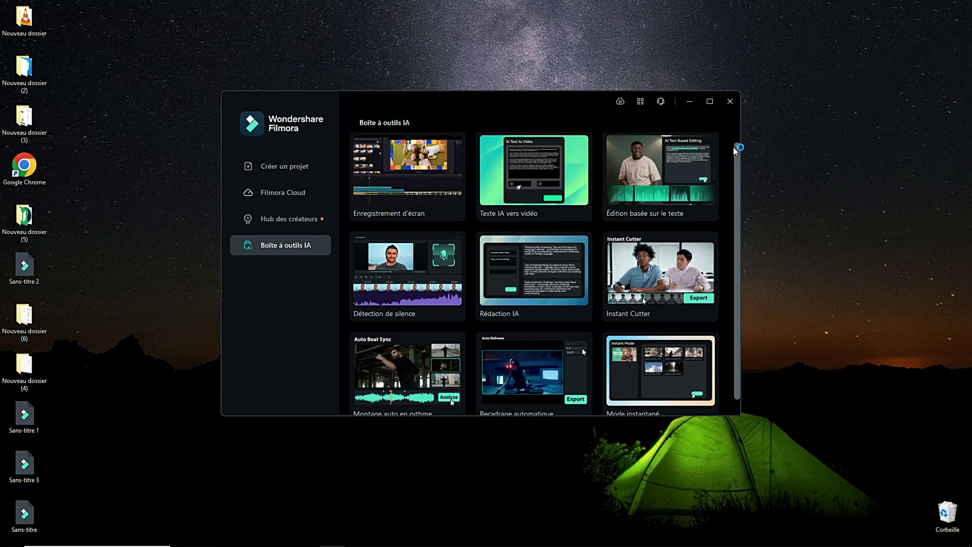
{"action": "left_click", "coordinate": [512, 353]}
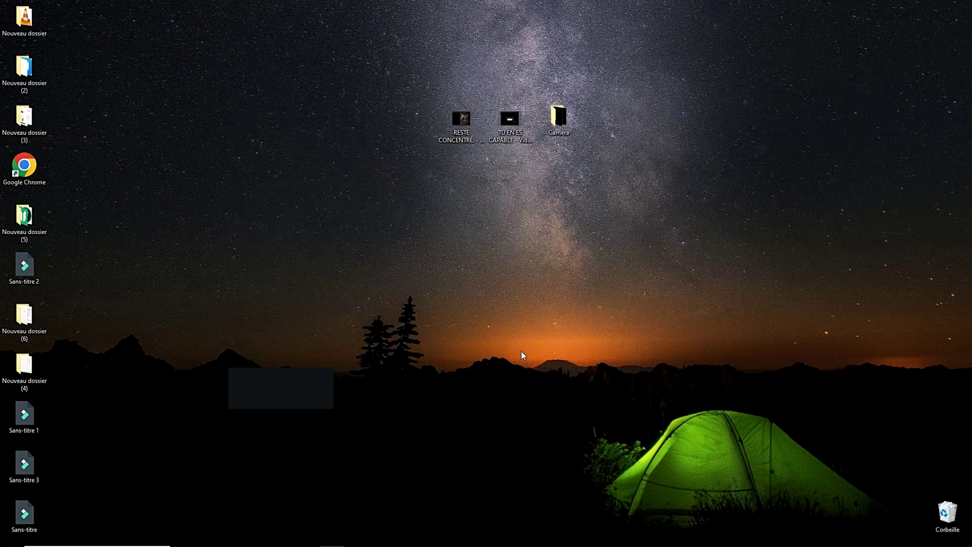
{"action": "left_click", "coordinate": [491, 325]}
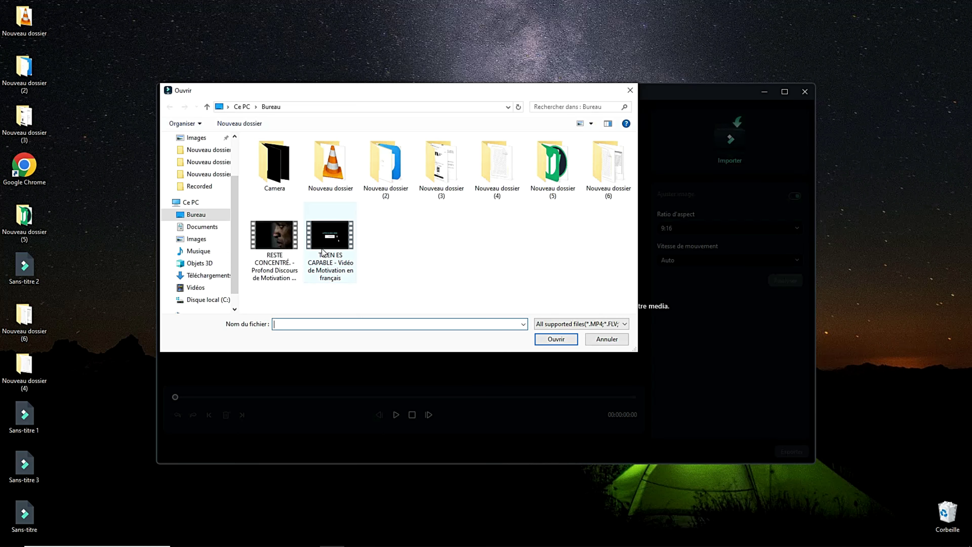
{"action": "left_click", "coordinate": [274, 238]}
{"action": "left_click", "coordinate": [561, 340]}
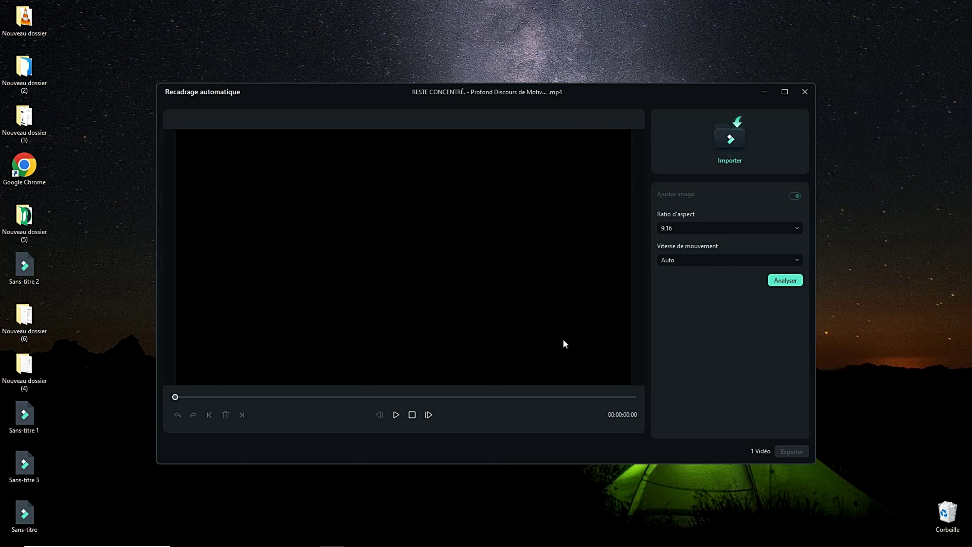
{"action": "left_click", "coordinate": [397, 415]}
{"action": "left_click", "coordinate": [783, 284]}
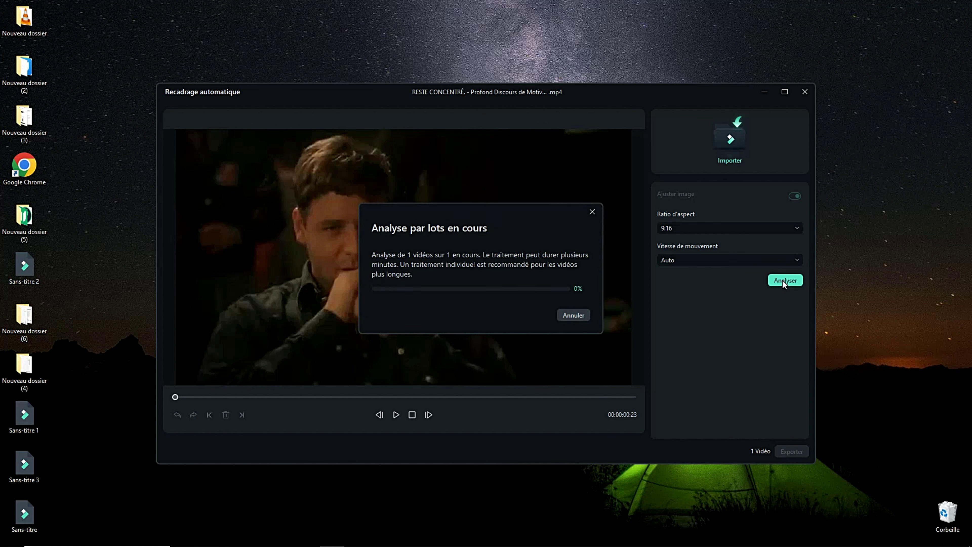